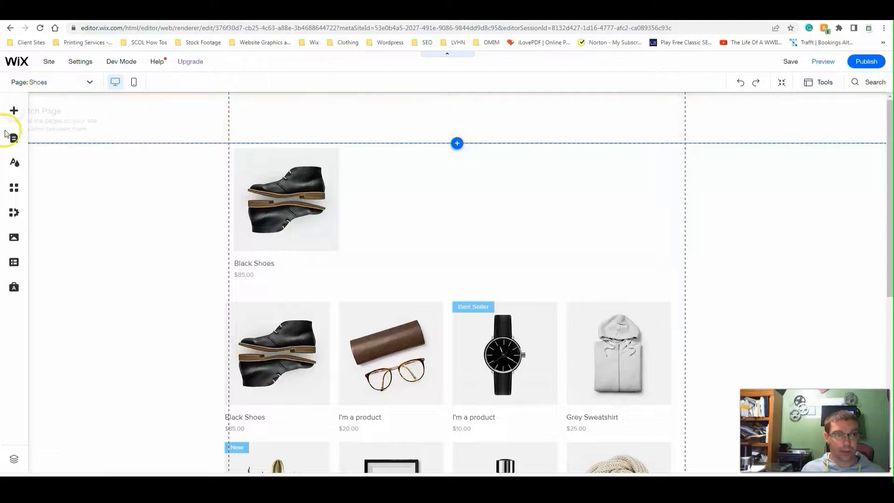
- Add a new blank page to the site menu from the page management list
{"action": "left_click", "coordinate": [16, 110]}
{"action": "left_click", "coordinate": [89, 82]}
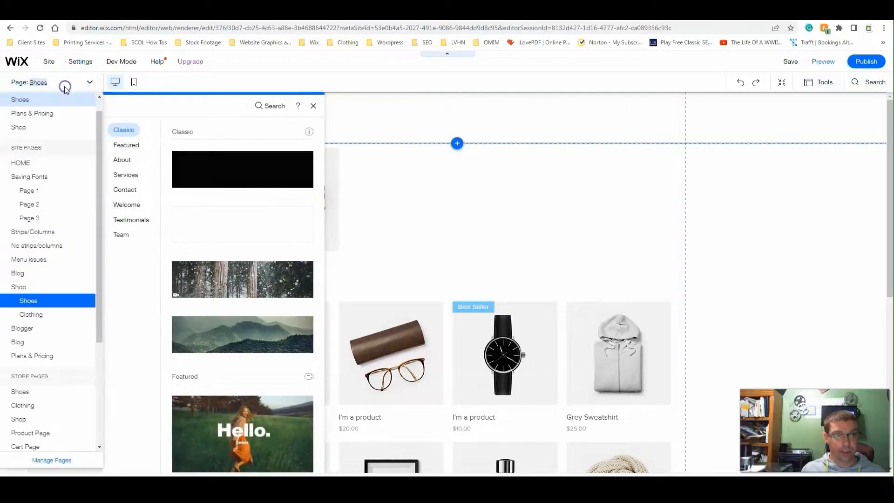
{"action": "left_click", "coordinate": [58, 460]}
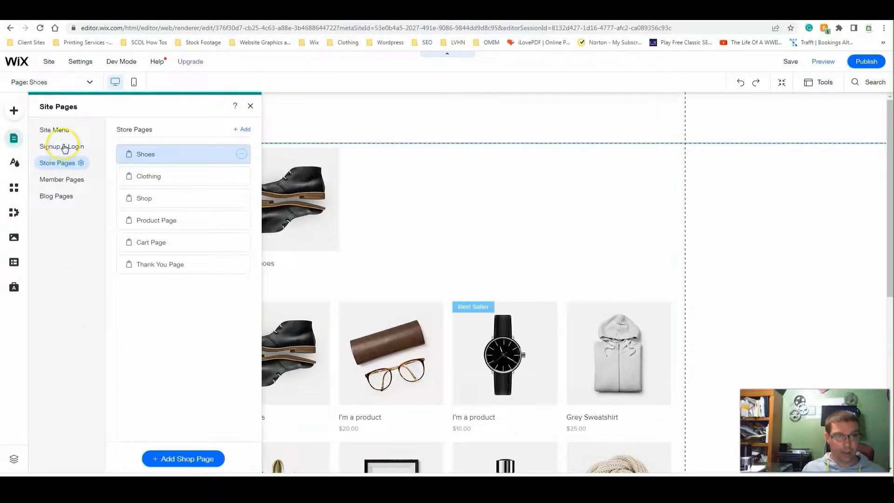
{"action": "left_click", "coordinate": [58, 130]}
{"action": "left_click", "coordinate": [166, 459]}
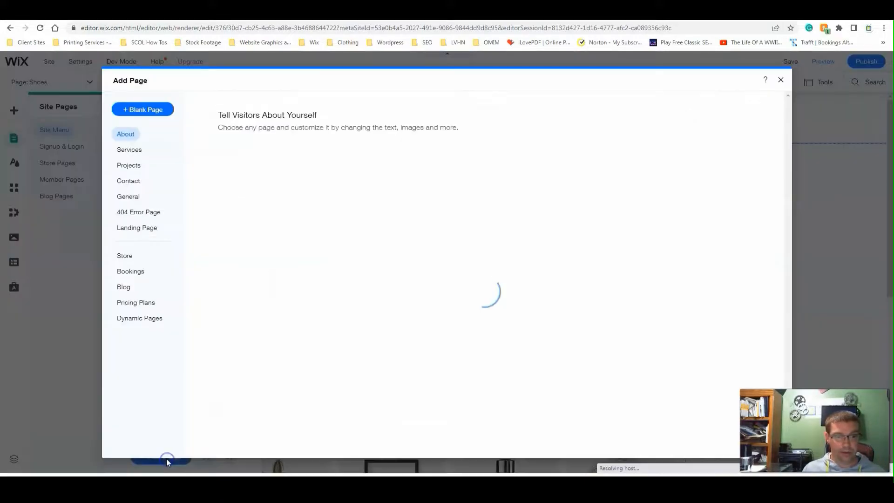
{"action": "left_click", "coordinate": [153, 111]}
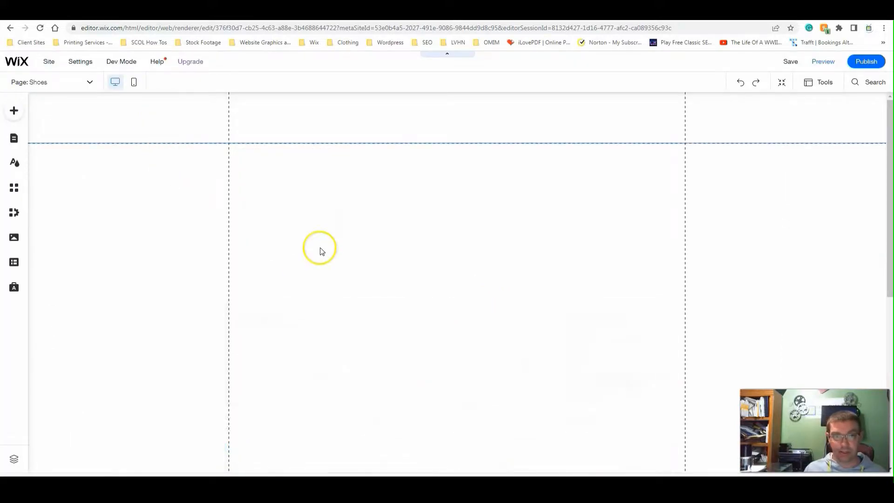
- Add the first Pro Gallery grid to the new page and widen it to both vertical page gridlines
{"action": "left_click", "coordinate": [14, 112]}
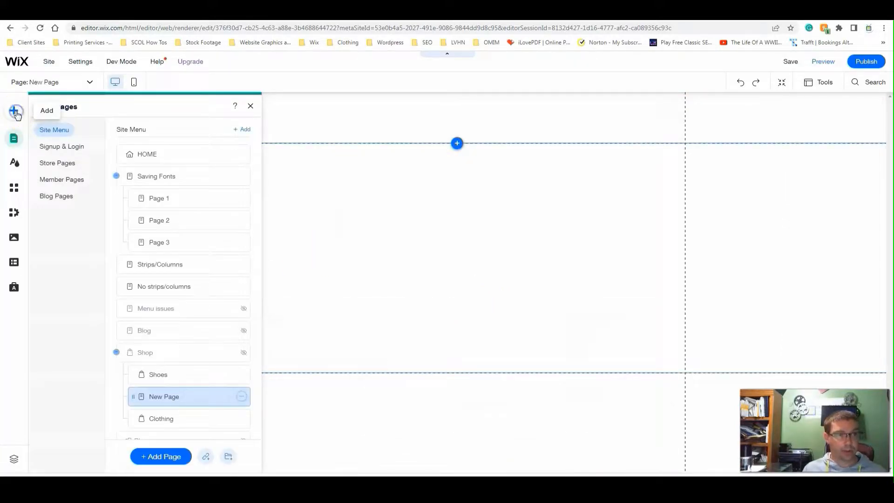
{"action": "left_click", "coordinate": [49, 187]}
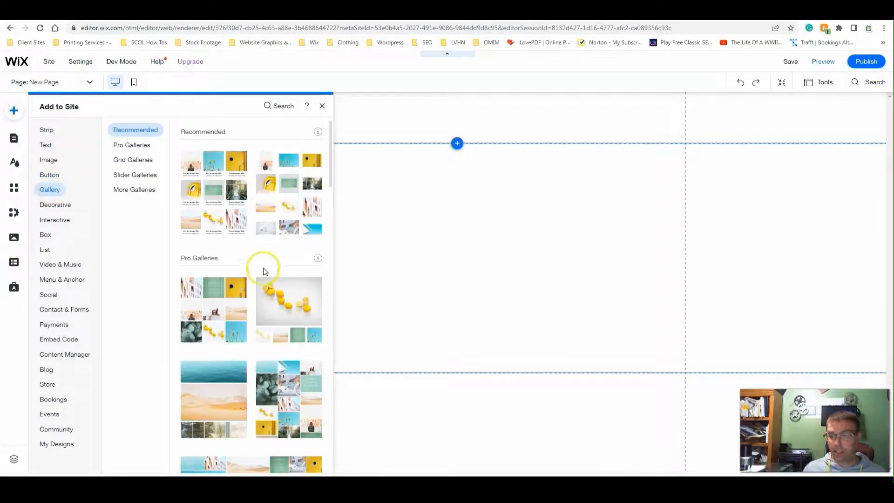
{"action": "left_click", "coordinate": [216, 302]}
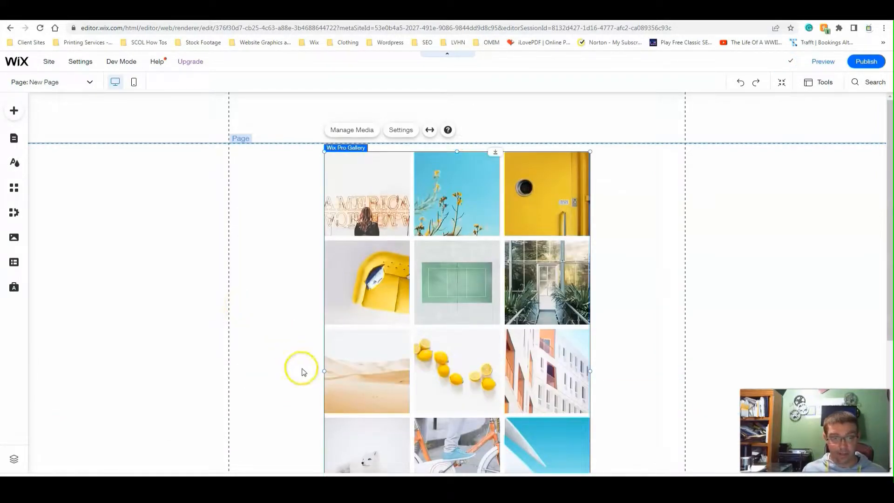
{"action": "left_click_drag", "start_coordinate": [324, 371], "coordinate": [226, 355]}
{"action": "left_click_drag", "start_coordinate": [591, 247], "coordinate": [684, 231]}
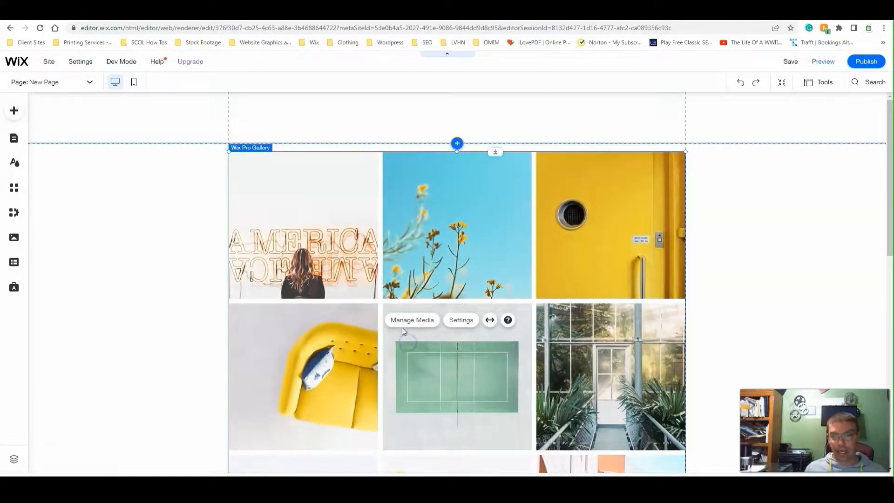
- Delete all the sample images from the Pro Gallery
{"action": "left_click", "coordinate": [405, 328]}
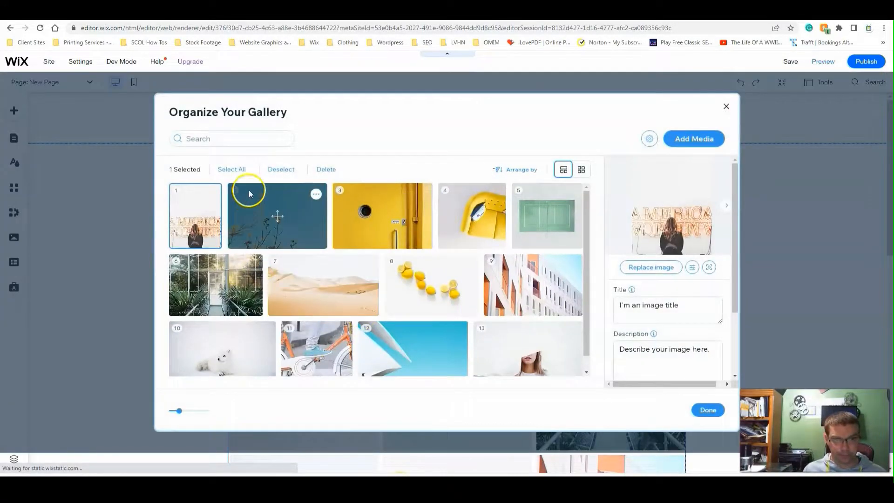
{"action": "left_click", "coordinate": [236, 169]}
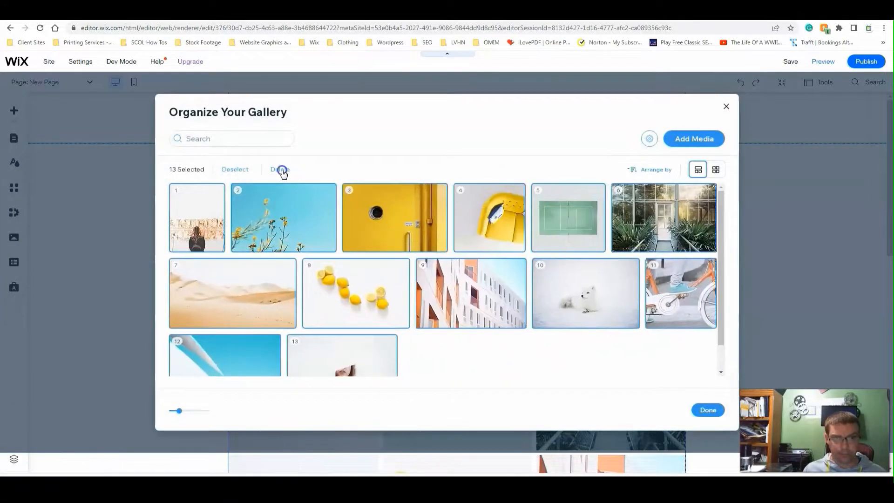
{"action": "left_click", "coordinate": [280, 170]}
- Add the Albert Einstein image from the site files to the empty gallery and finish organizing it
{"action": "left_click", "coordinate": [454, 313]}
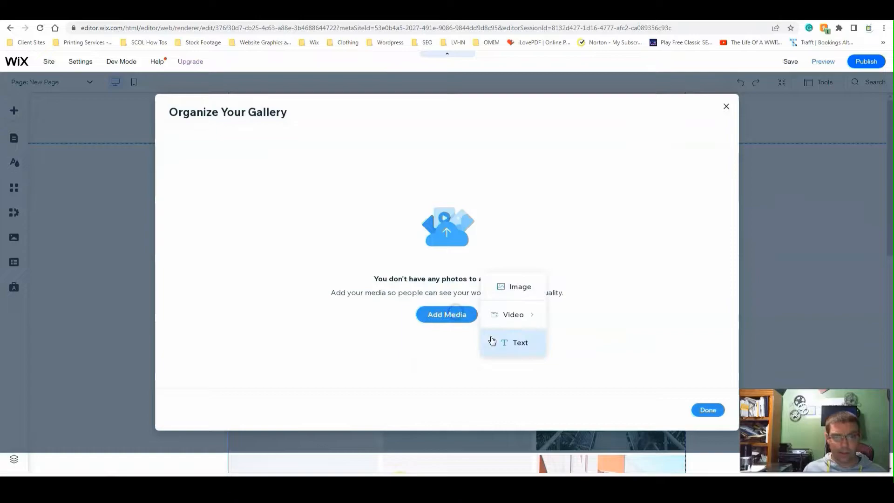
{"action": "left_click", "coordinate": [496, 289]}
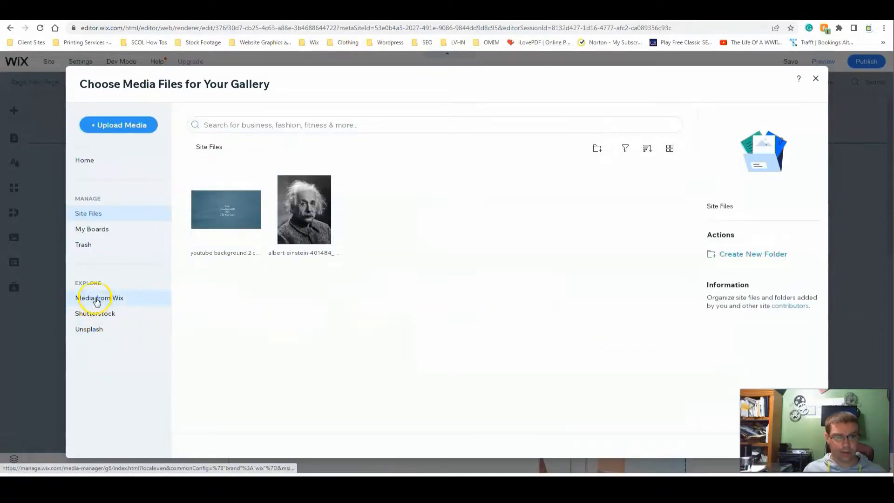
{"action": "double_click", "coordinate": [311, 207]}
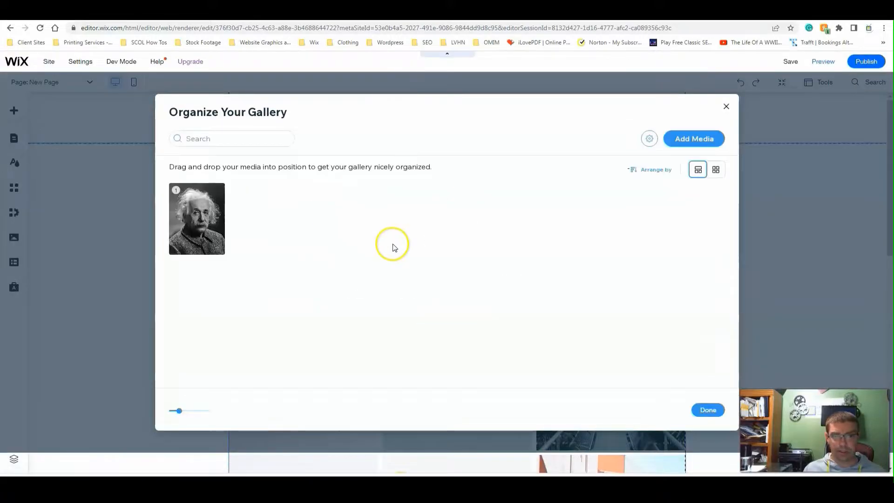
{"action": "left_click", "coordinate": [704, 412]}
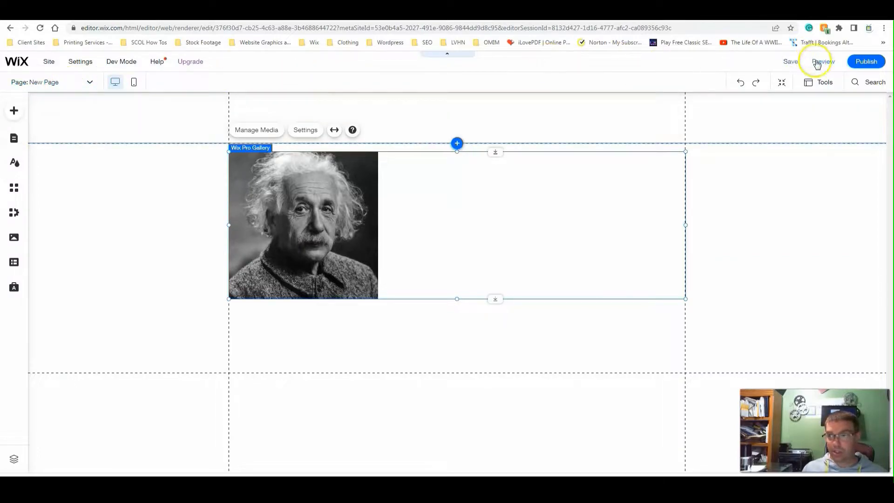
- Publish the site, view it live, reload it, and open the Shoes page under Shop
{"action": "left_click", "coordinate": [865, 61]}
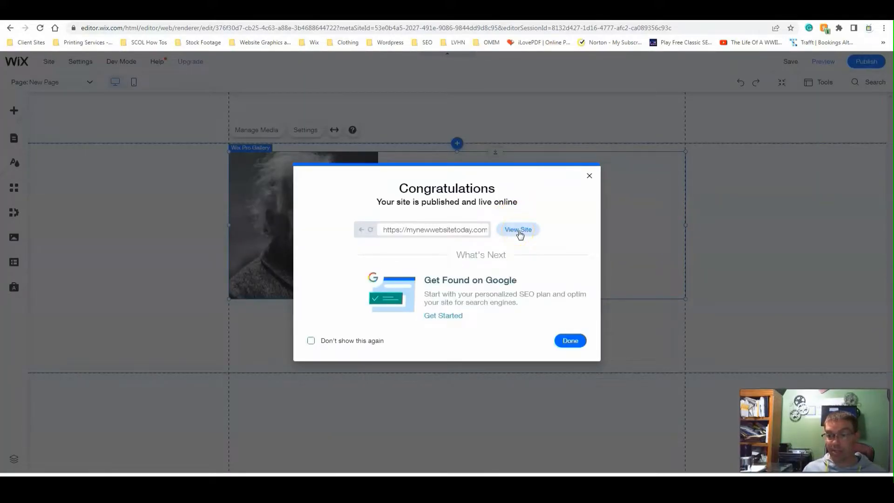
{"action": "left_click", "coordinate": [520, 234]}
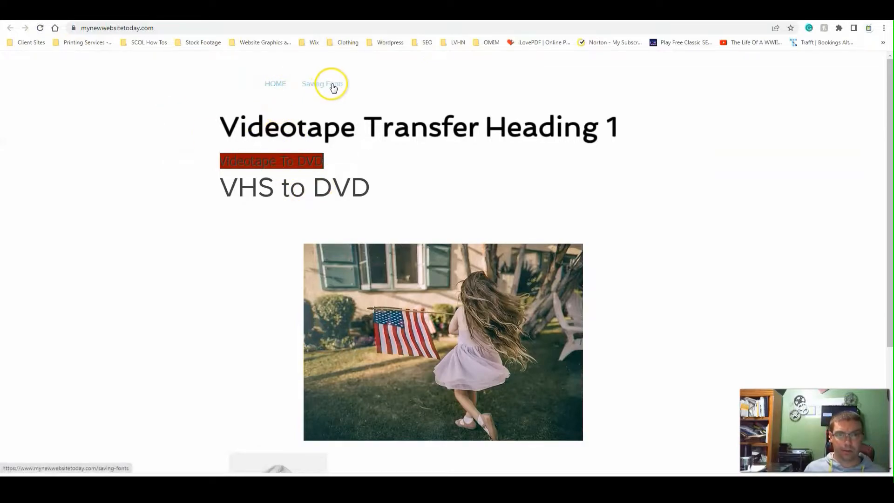
{"action": "left_click", "coordinate": [40, 28]}
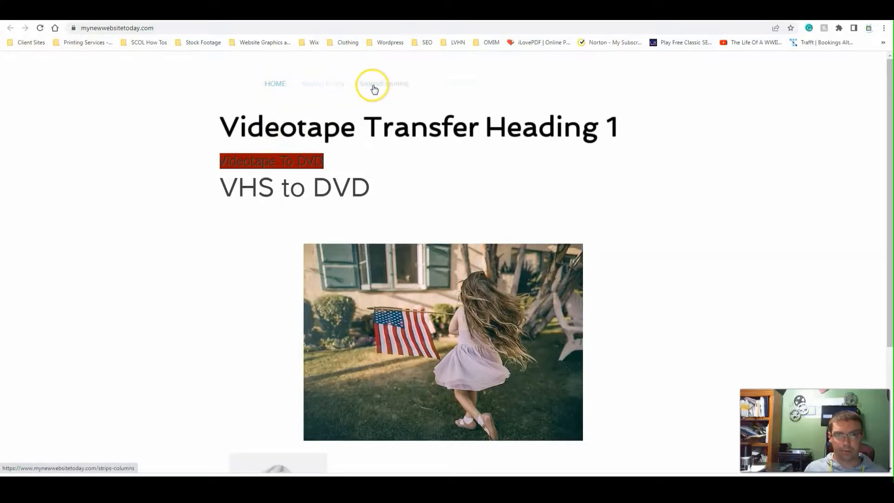
{"action": "mouse_move", "coordinate": [509, 85]}
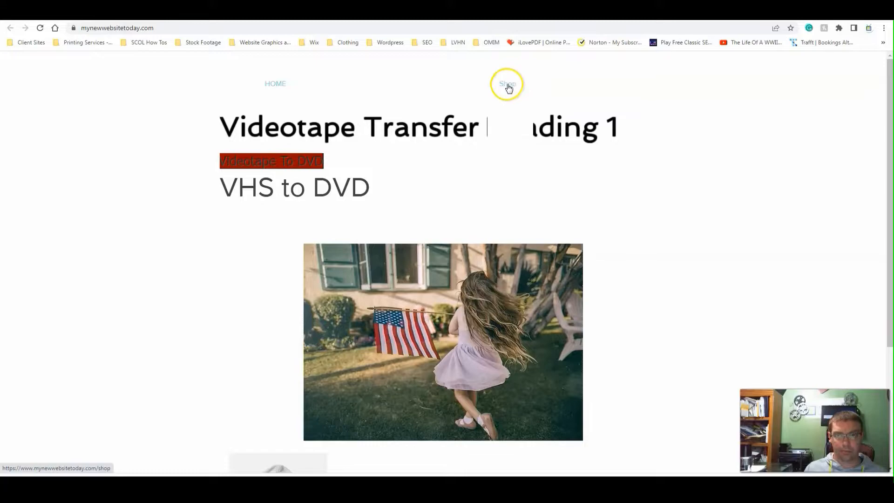
{"action": "left_click", "coordinate": [509, 109]}
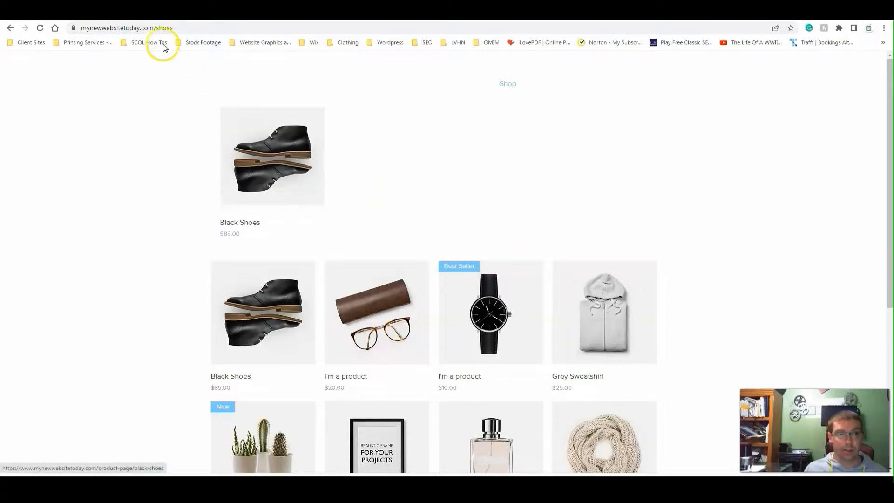
- Copy the web address of the live Shoes page
{"action": "left_click", "coordinate": [158, 29]}
{"action": "right_click", "coordinate": [158, 31]}
{"action": "left_click", "coordinate": [179, 65]}
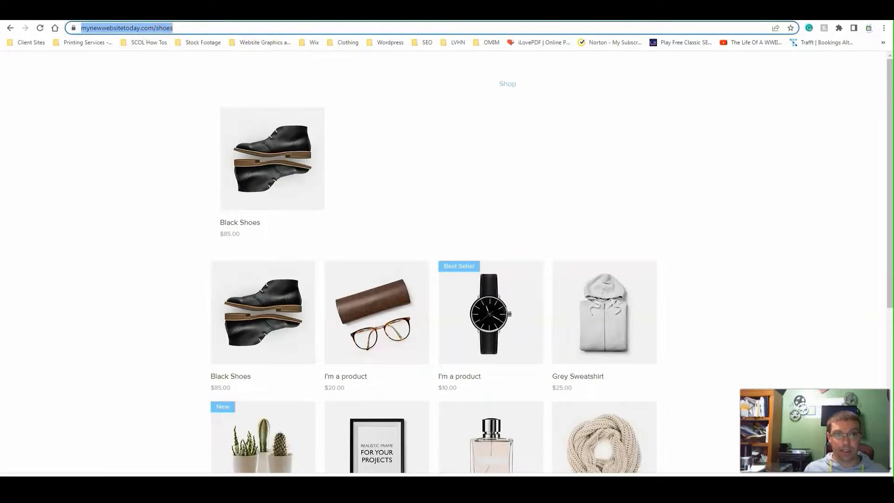
- Return to the Wix editor, dismiss the publishing confirmation, and open the SEO Basics settings of the Shoes page
{"action": "key", "text": "ctrl+shift+Tab"}
{"action": "left_click", "coordinate": [570, 340]}
{"action": "left_click", "coordinate": [240, 378]}
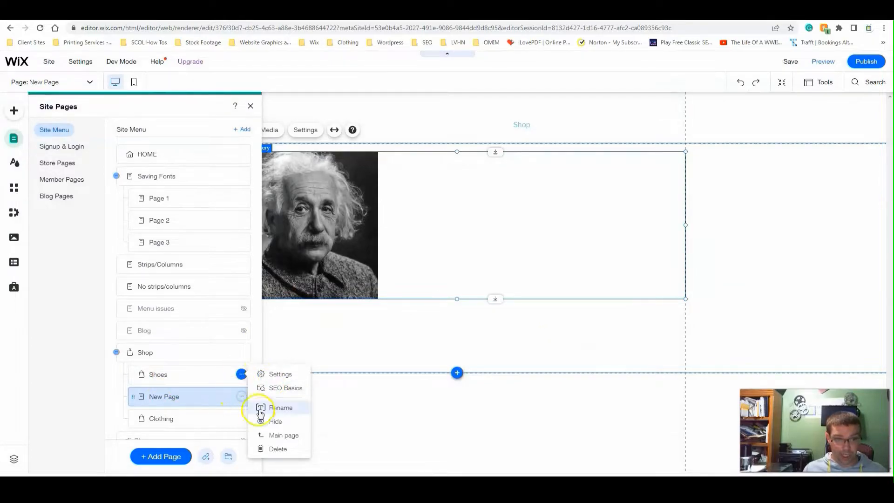
{"action": "left_click", "coordinate": [288, 391]}
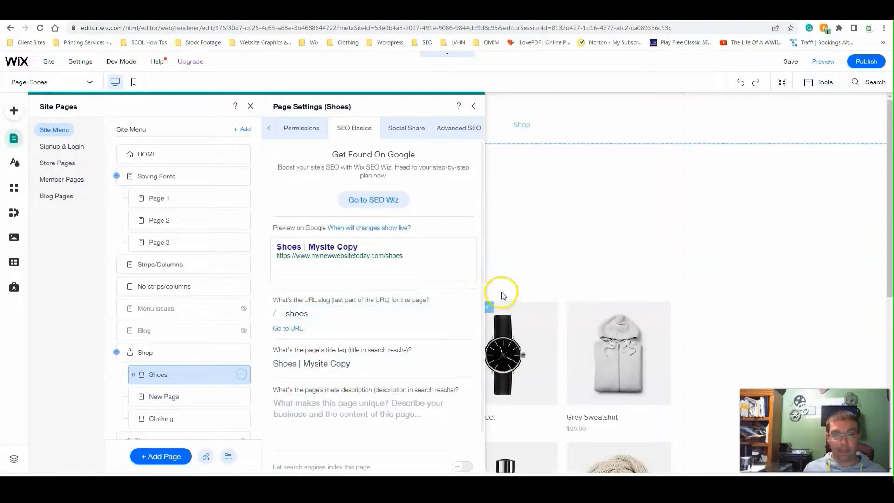
- Close the page settings and move the product grid gallery into line with the page gridlines
{"action": "left_click", "coordinate": [560, 365]}
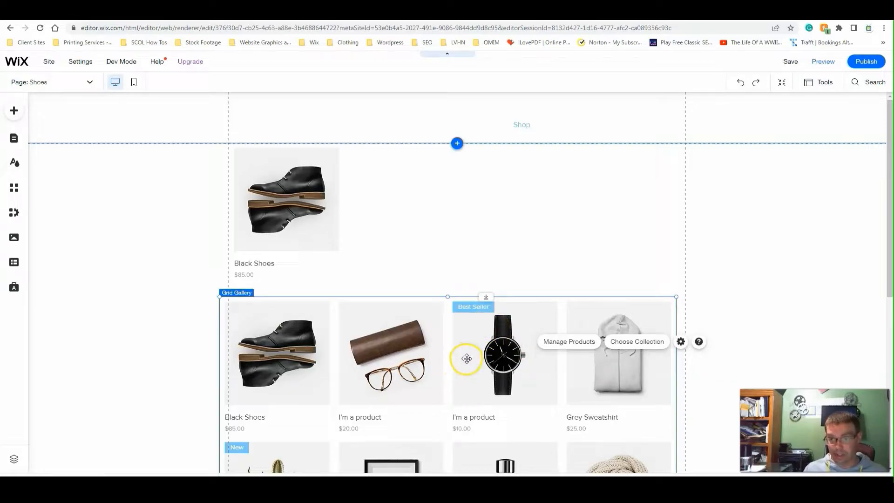
{"action": "left_click_drag", "start_coordinate": [480, 361], "coordinate": [488, 352]}
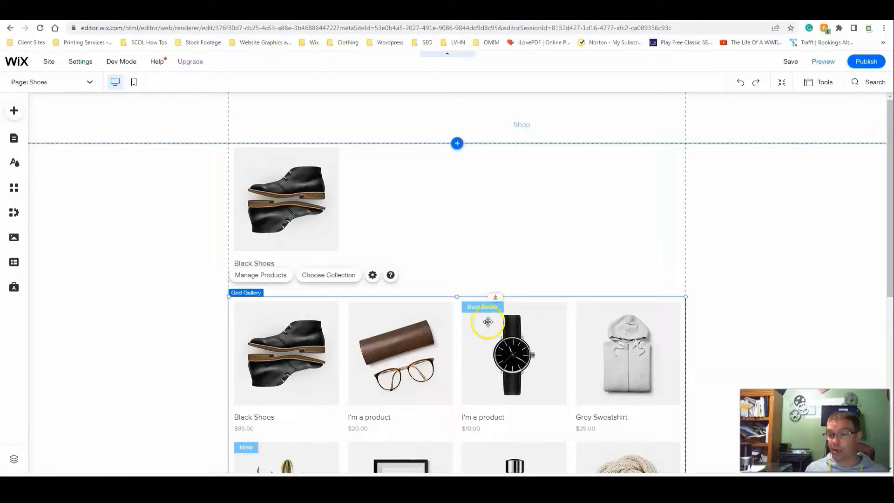
- Go to New Page, manage the Pro Gallery's media, and open the link settings for the Albert Einstein image
{"action": "left_click", "coordinate": [42, 84]}
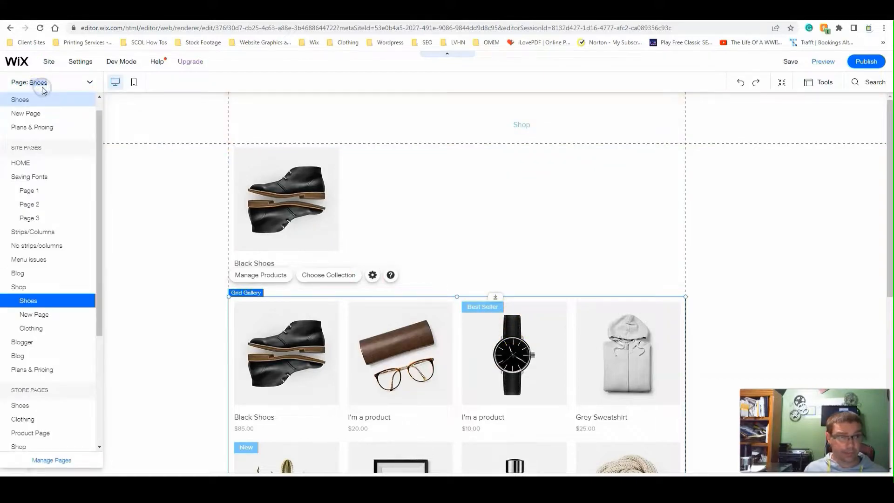
{"action": "left_click", "coordinate": [44, 315]}
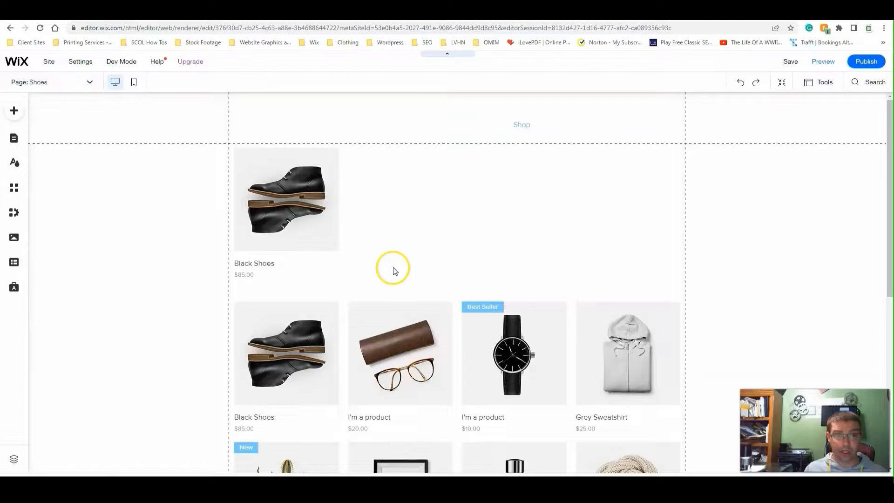
{"action": "left_click", "coordinate": [355, 260]}
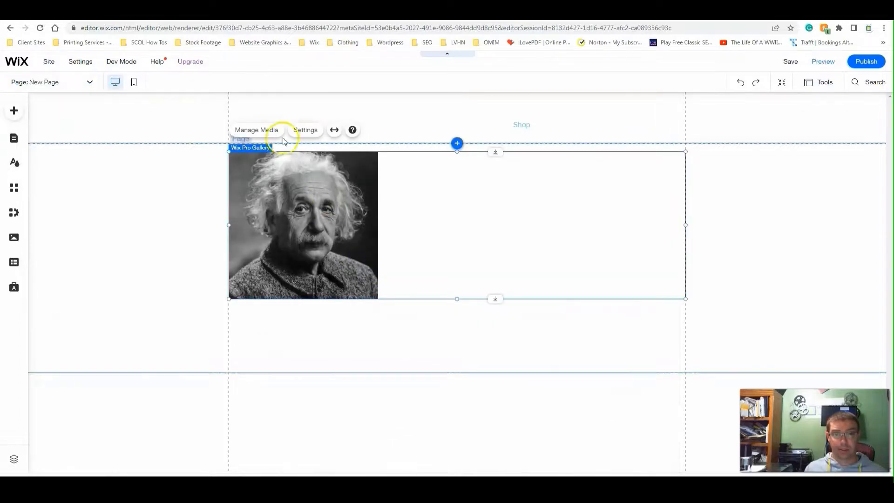
{"action": "left_click", "coordinate": [264, 130]}
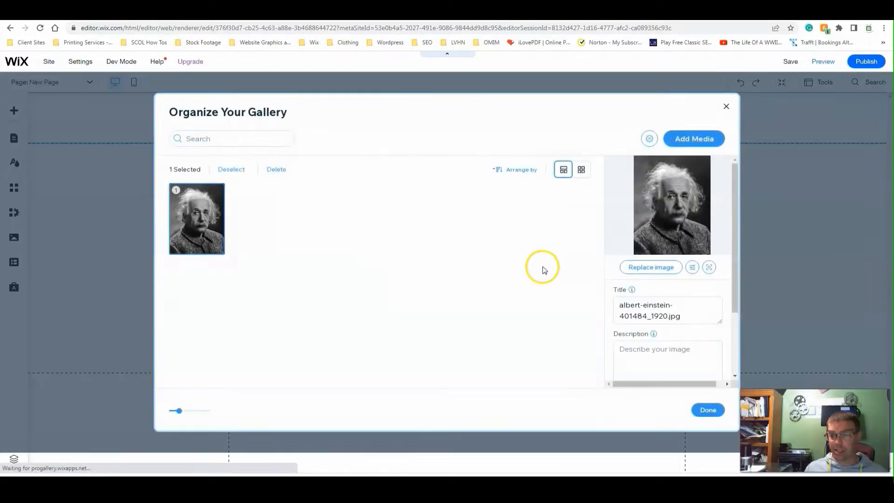
{"action": "mouse_move", "coordinate": [652, 334]}
{"action": "scroll", "coordinate": [646, 341], "scroll_direction": "down", "scroll_amount": 2}
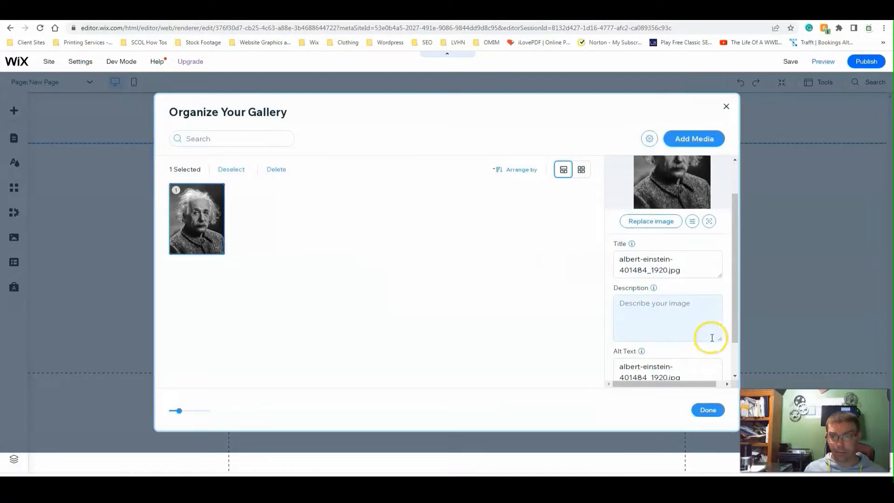
{"action": "left_click", "coordinate": [647, 367]}
{"action": "left_click", "coordinate": [708, 368]}
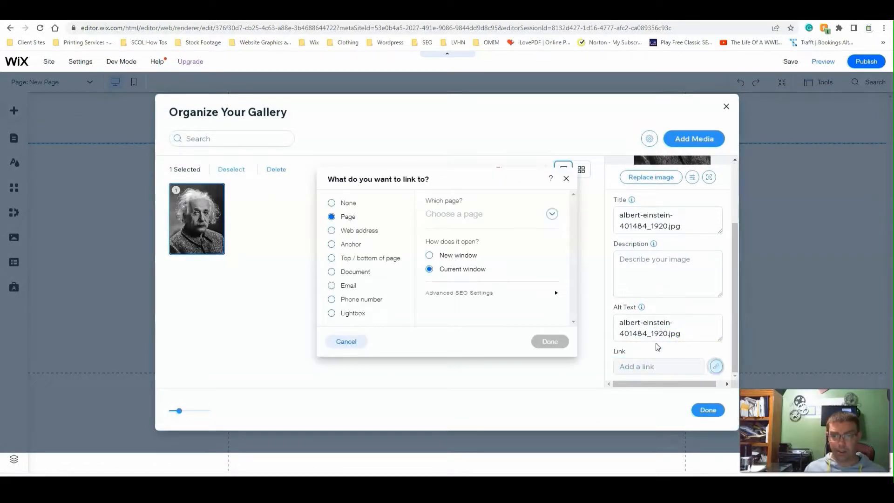
- Choose the Shoes page as the image's link target
{"action": "left_click", "coordinate": [449, 215]}
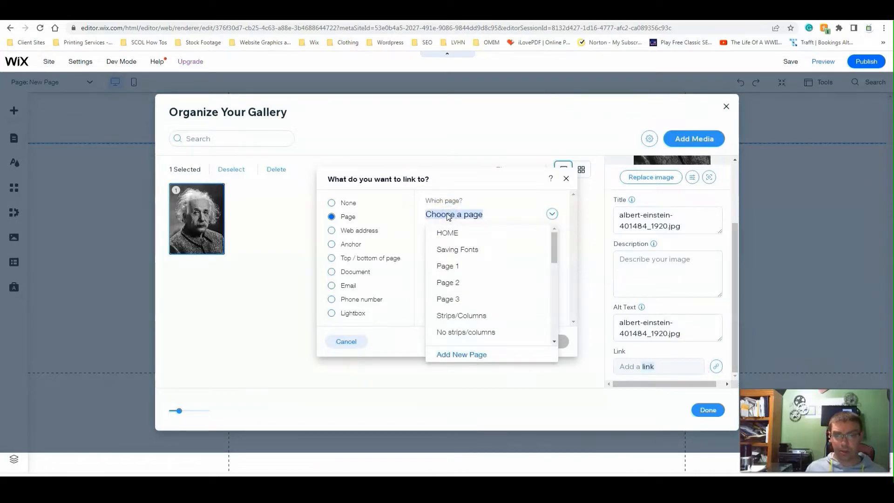
{"action": "scroll", "coordinate": [449, 277], "scroll_direction": "down", "scroll_amount": 4}
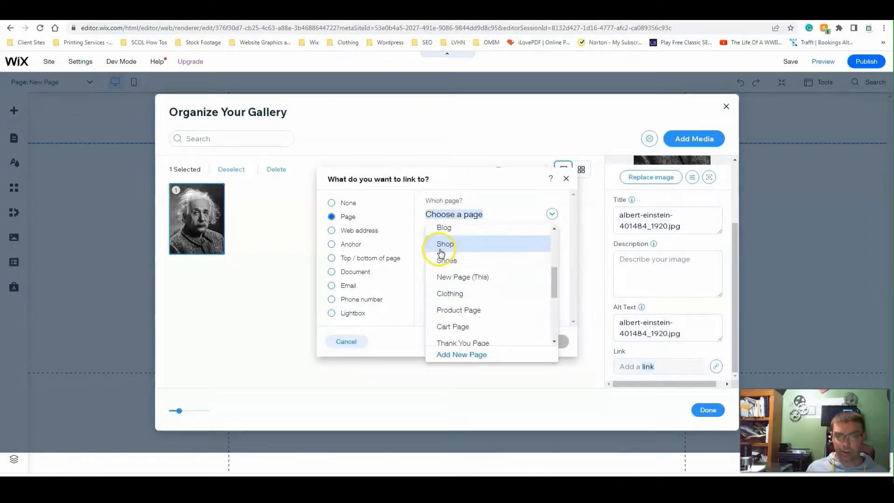
{"action": "left_click", "coordinate": [446, 255]}
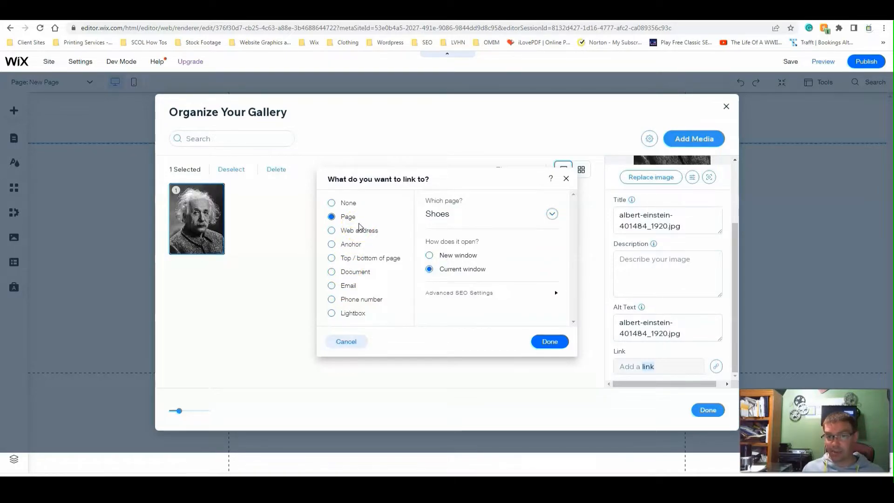
{"action": "left_click", "coordinate": [368, 232]}
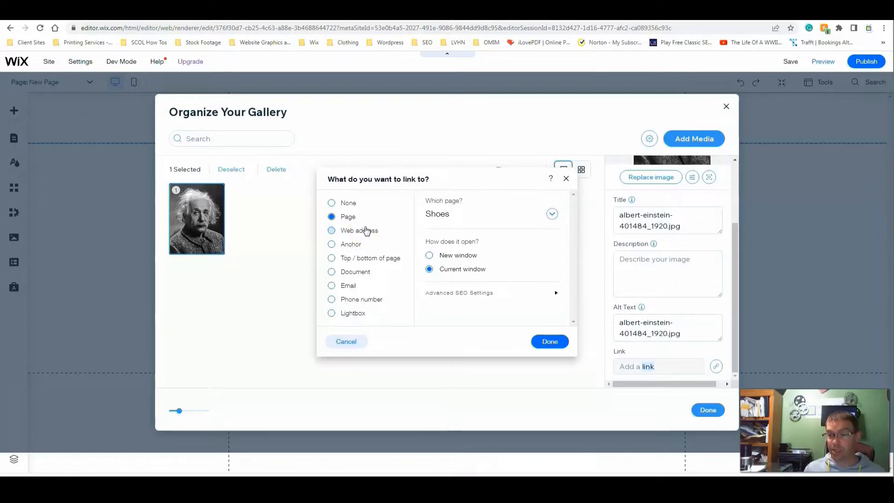
{"action": "left_click", "coordinate": [364, 228]}
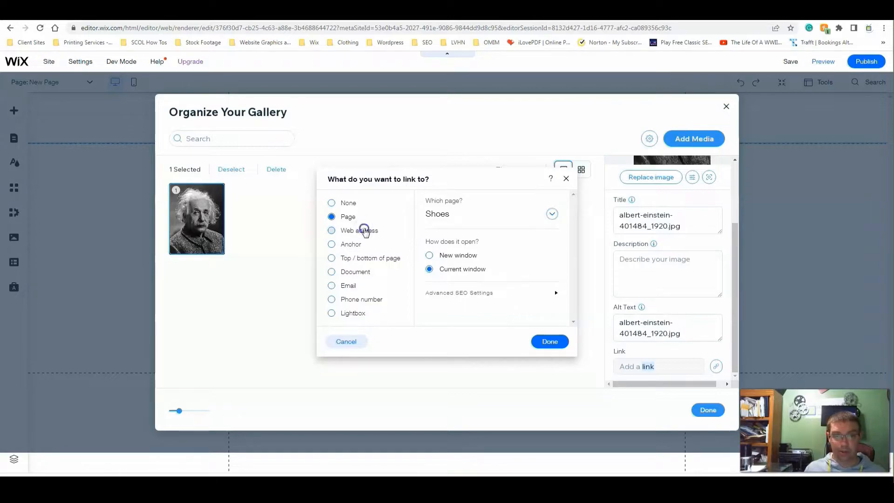
{"action": "left_click", "coordinate": [429, 215]}
{"action": "key", "text": "ctrl+v"}
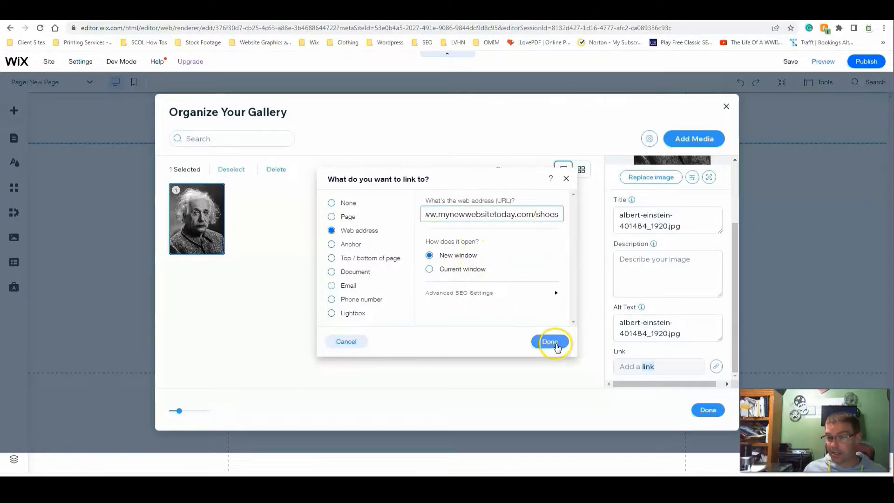
{"action": "left_click", "coordinate": [549, 341]}
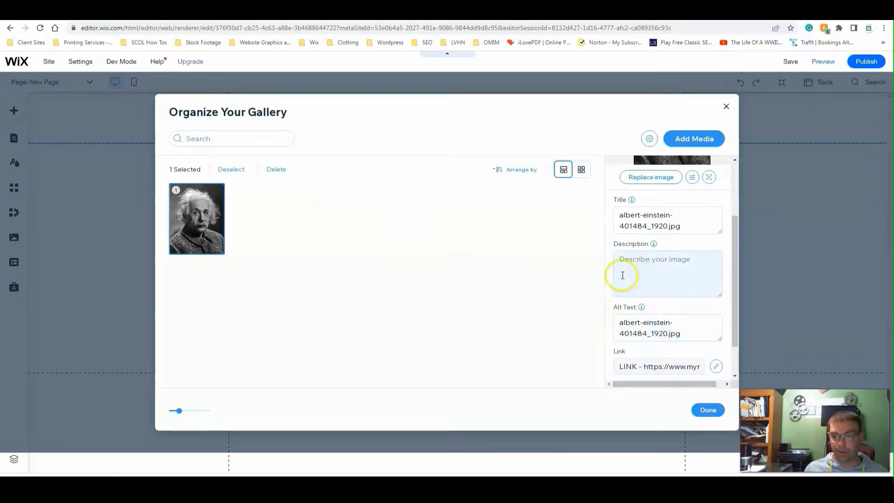
{"action": "left_click", "coordinate": [706, 412]}
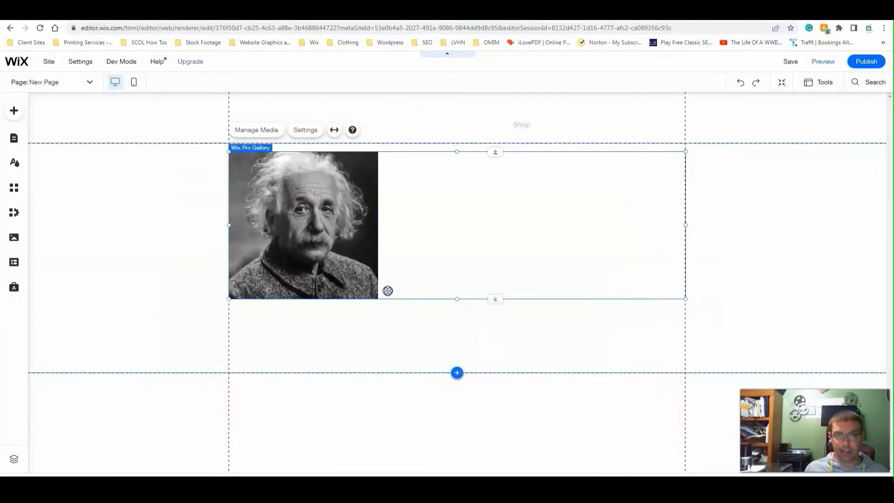
- Set the Pro Gallery's item click behaviour to "A link opens" and publish the site
{"action": "left_click", "coordinate": [300, 130]}
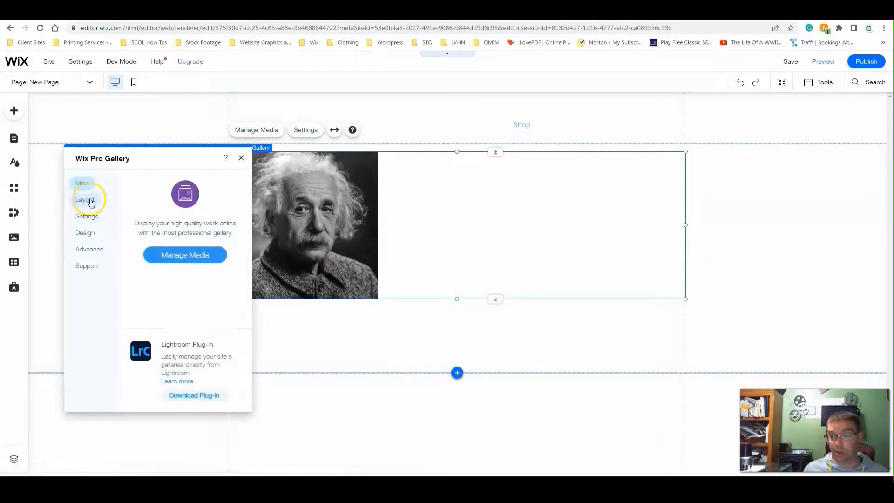
{"action": "left_click", "coordinate": [89, 216]}
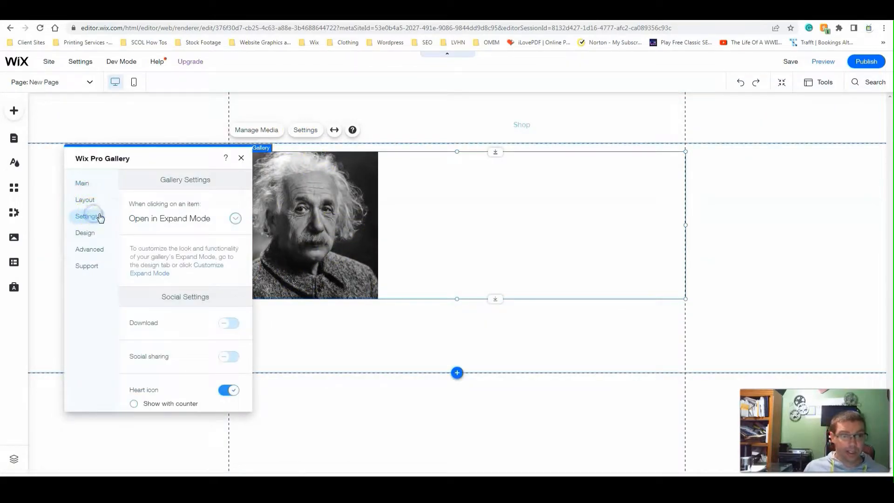
{"action": "left_click", "coordinate": [187, 222]}
{"action": "left_click", "coordinate": [181, 234]}
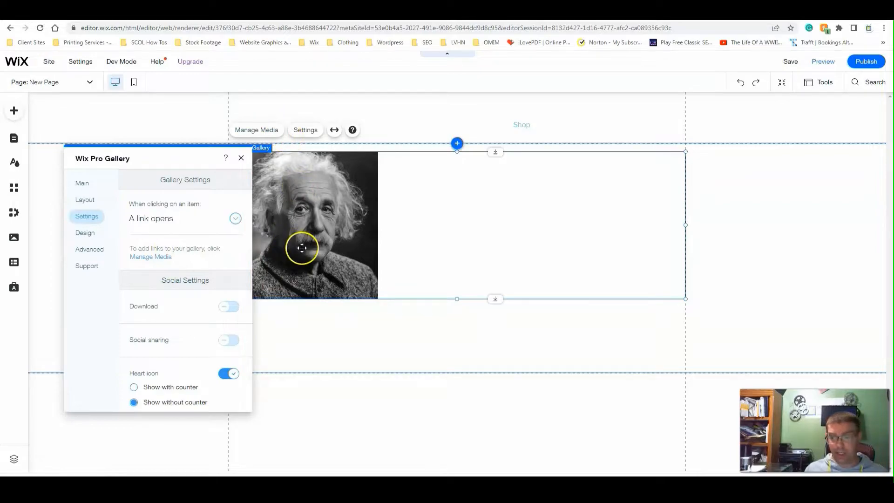
{"action": "left_click", "coordinate": [865, 61]}
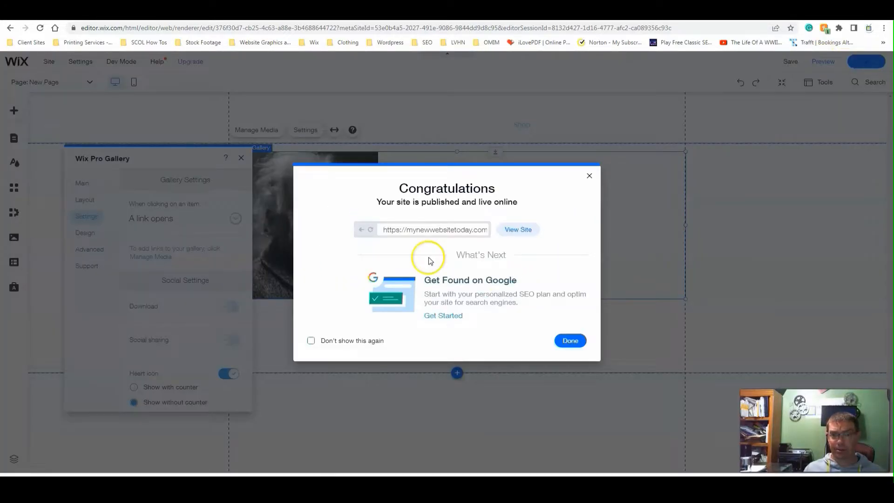
{"action": "left_click", "coordinate": [571, 340]}
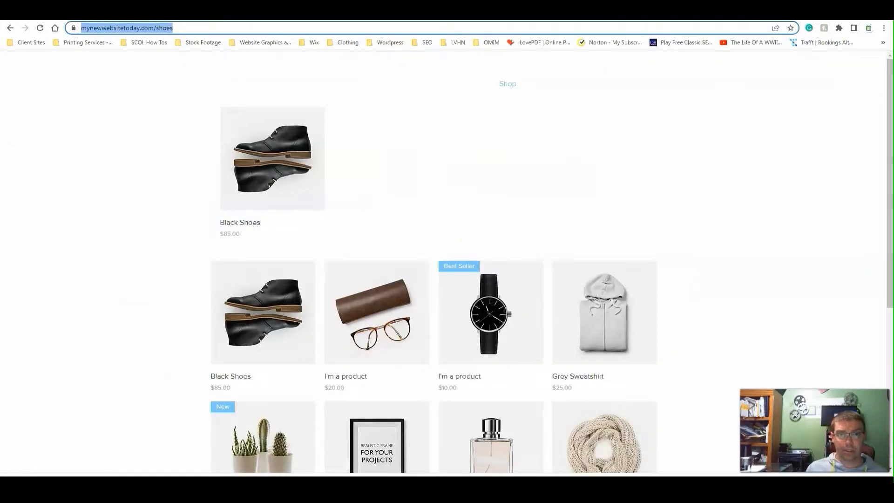
- Reload the live site, go to New Page, and test the link on the Albert Einstein image
{"action": "left_click", "coordinate": [40, 28]}
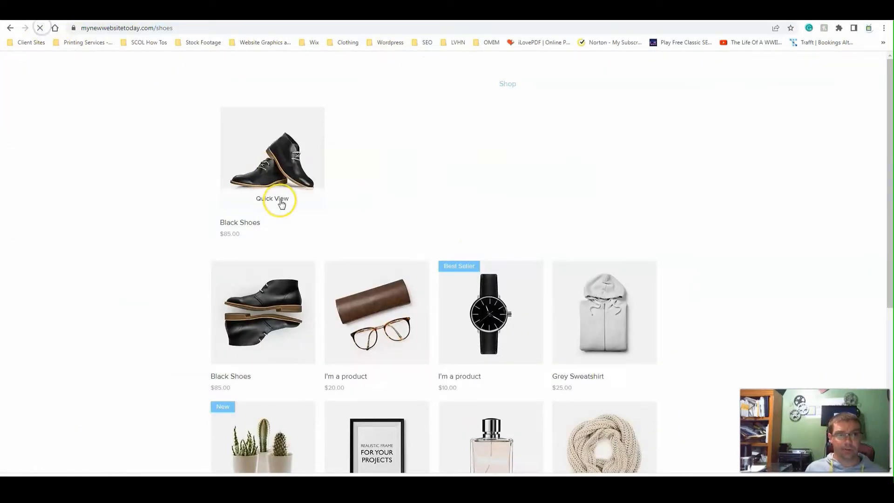
{"action": "mouse_move", "coordinate": [499, 84]}
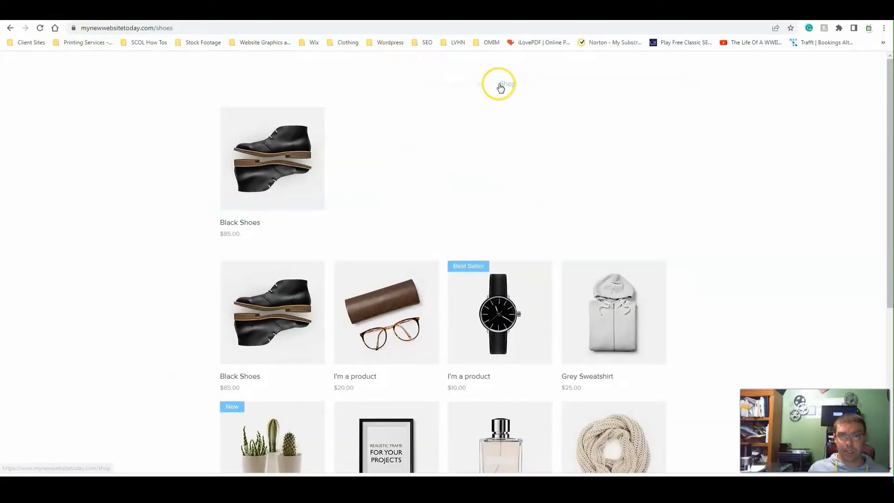
{"action": "left_click", "coordinate": [508, 123]}
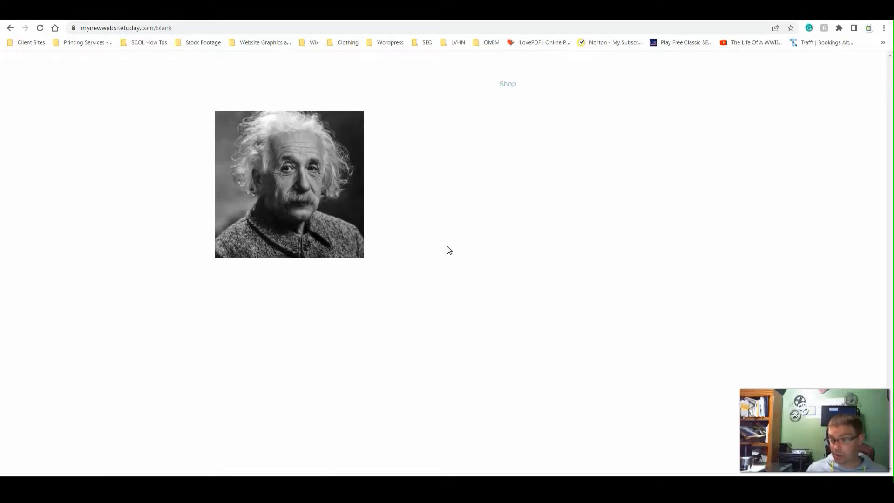
{"action": "left_click", "coordinate": [286, 153]}
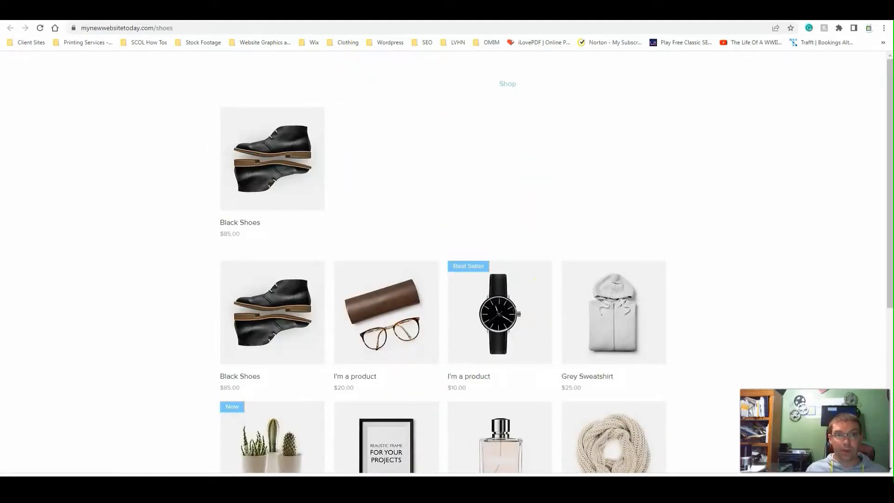
- Return to the Wix editor and review the Pro Gallery's layout customization options and its settings
{"action": "left_click", "coordinate": [261, 12]}
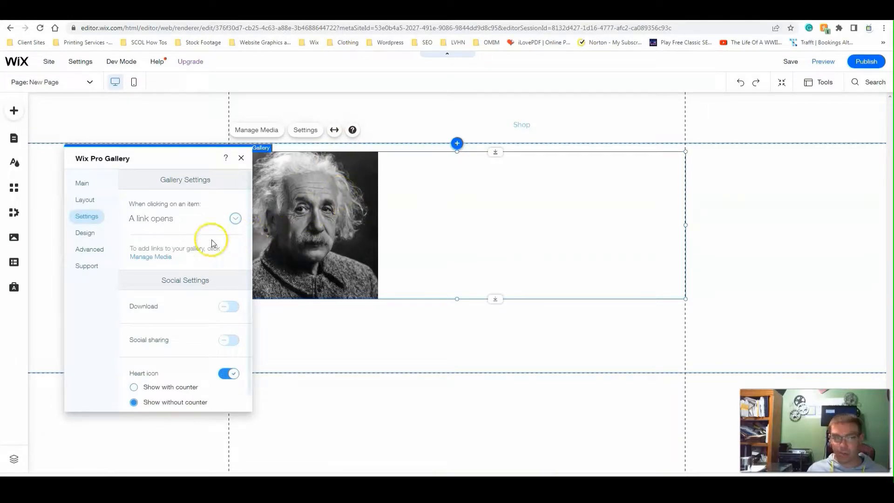
{"action": "left_click", "coordinate": [97, 199]}
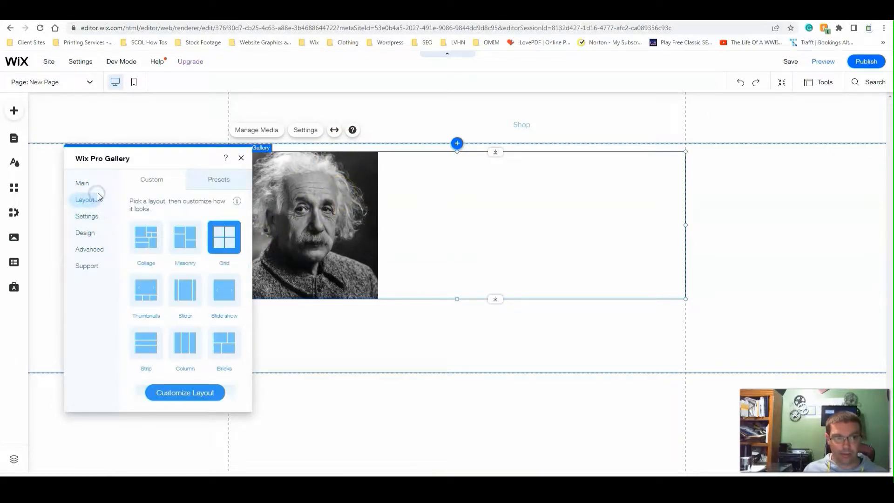
{"action": "left_click", "coordinate": [198, 392]}
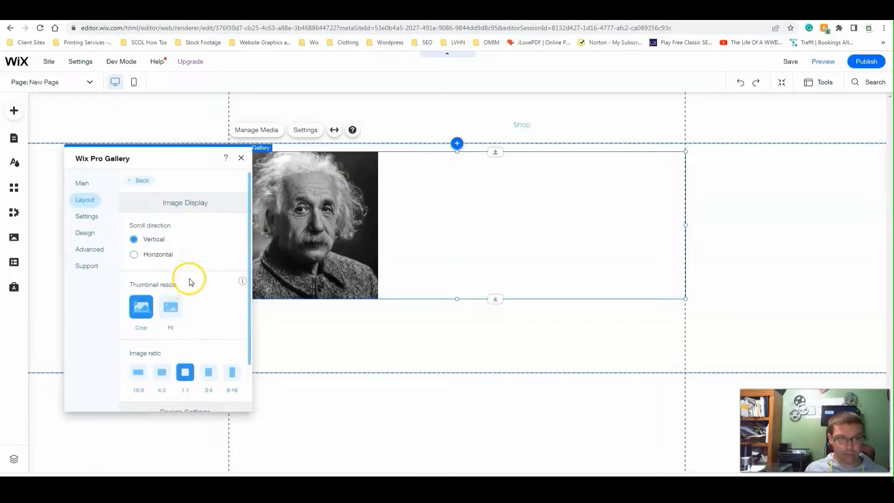
{"action": "scroll", "coordinate": [189, 281], "scroll_direction": "down", "scroll_amount": 4}
{"action": "left_click", "coordinate": [94, 222]}
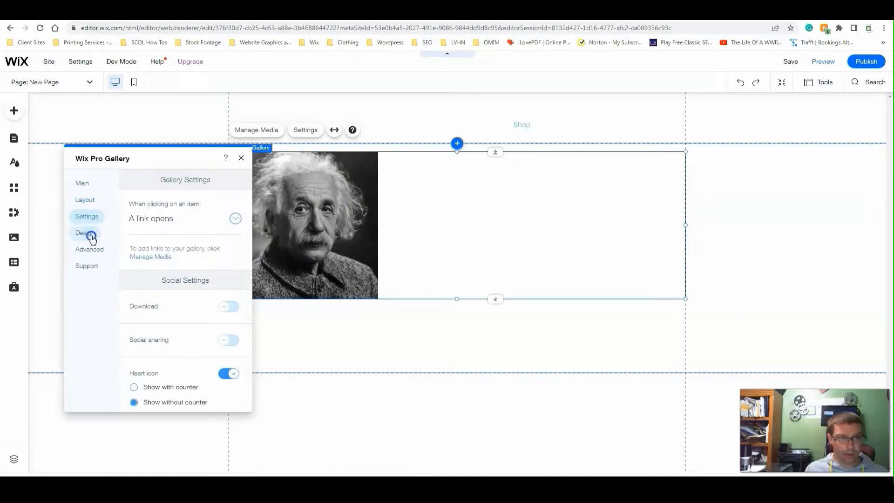
- Configure the Pro Gallery's text display to show the image title without the description
{"action": "left_click", "coordinate": [91, 234]}
{"action": "left_click", "coordinate": [166, 210]}
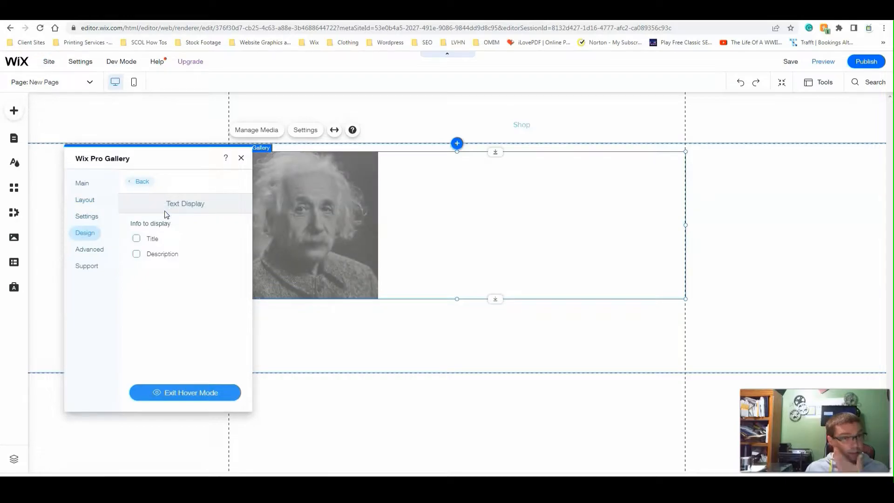
{"action": "left_click", "coordinate": [137, 239]}
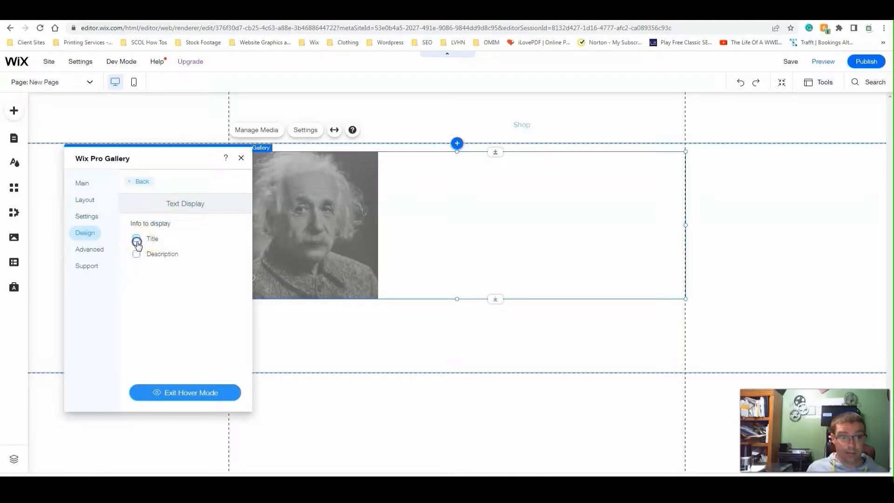
{"action": "left_click", "coordinate": [136, 254]}
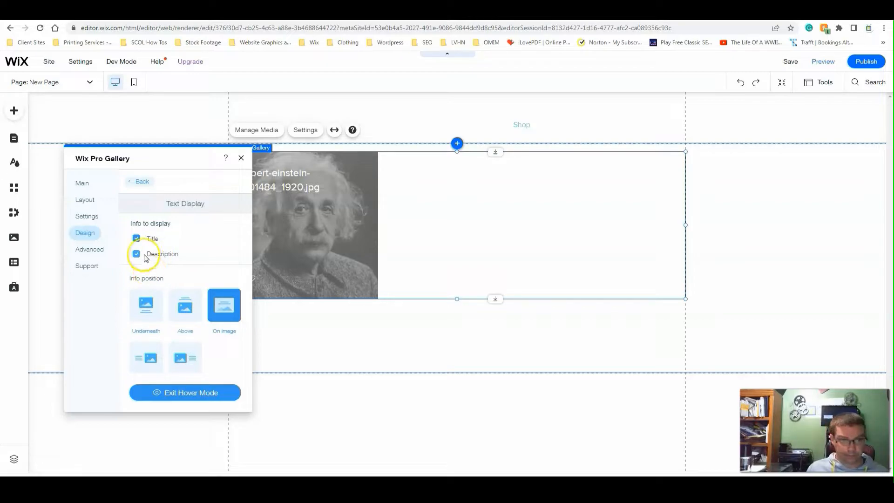
{"action": "left_click", "coordinate": [136, 255]}
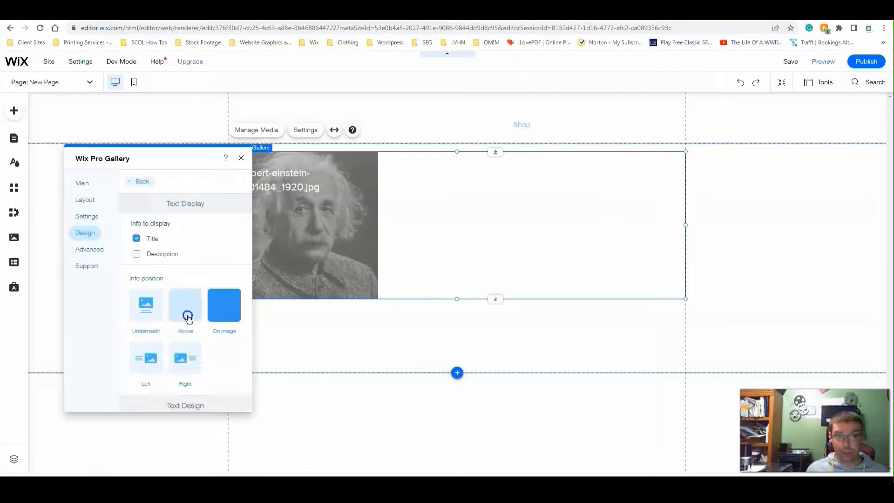
- Try the Above and Underneath info positions for the title and restore On image
{"action": "left_click", "coordinate": [185, 305]}
{"action": "left_click", "coordinate": [140, 320]}
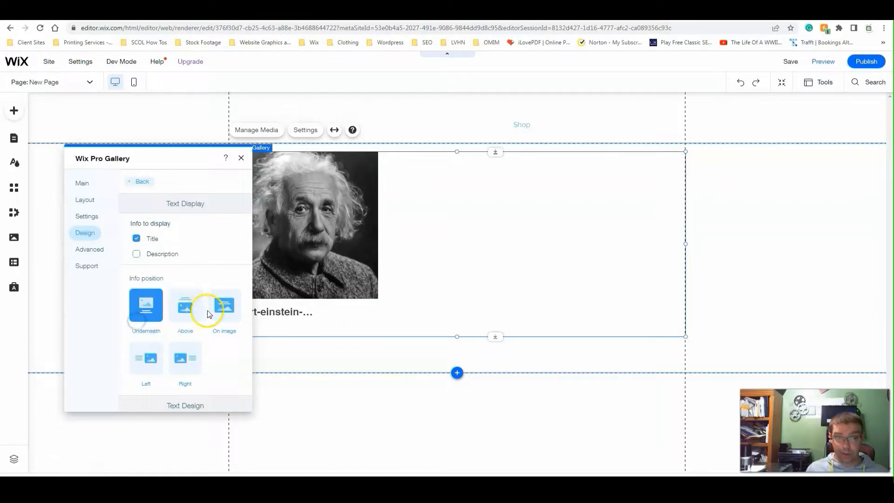
{"action": "left_click", "coordinate": [224, 306]}
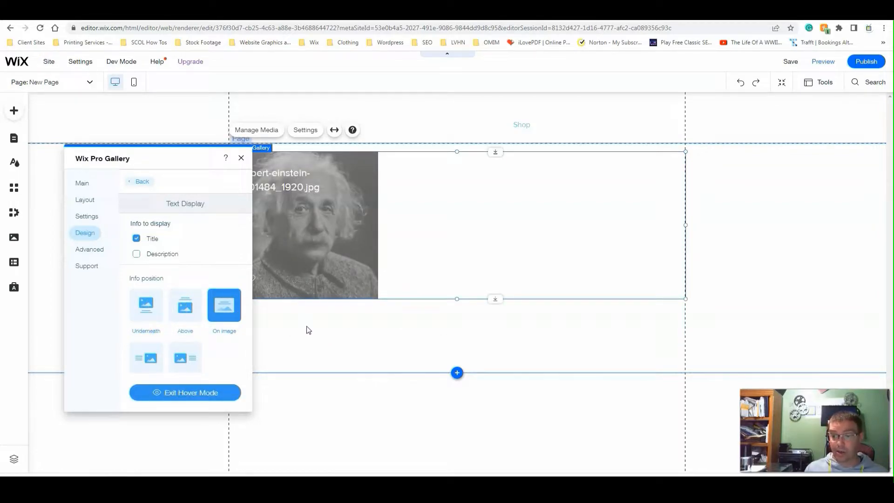
- Set the info's hover behaviour to No change and apply the Paragraph 1 theme to the title text
{"action": "scroll", "coordinate": [194, 247], "scroll_direction": "down", "scroll_amount": 4}
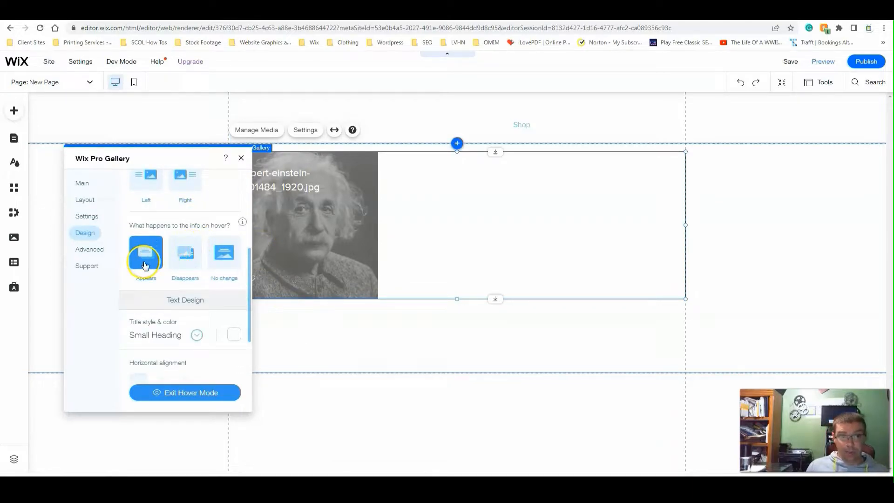
{"action": "left_click", "coordinate": [227, 263]}
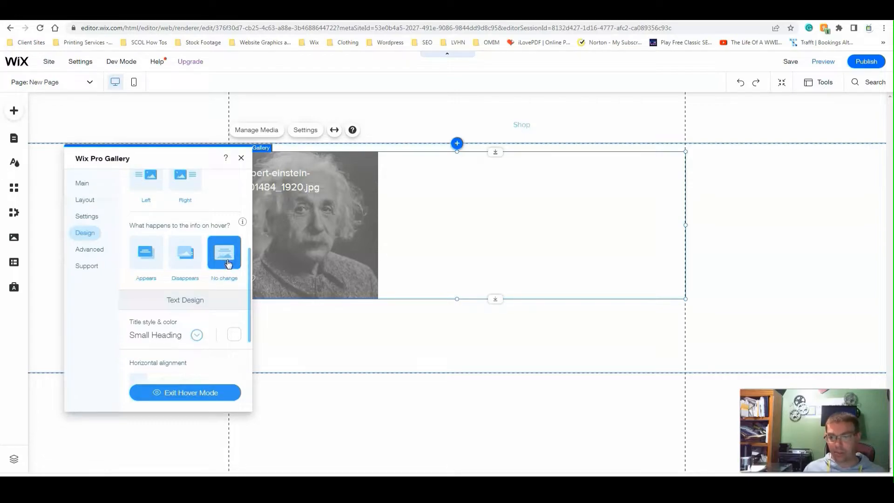
{"action": "left_click", "coordinate": [174, 340]}
{"action": "left_click", "coordinate": [230, 352]}
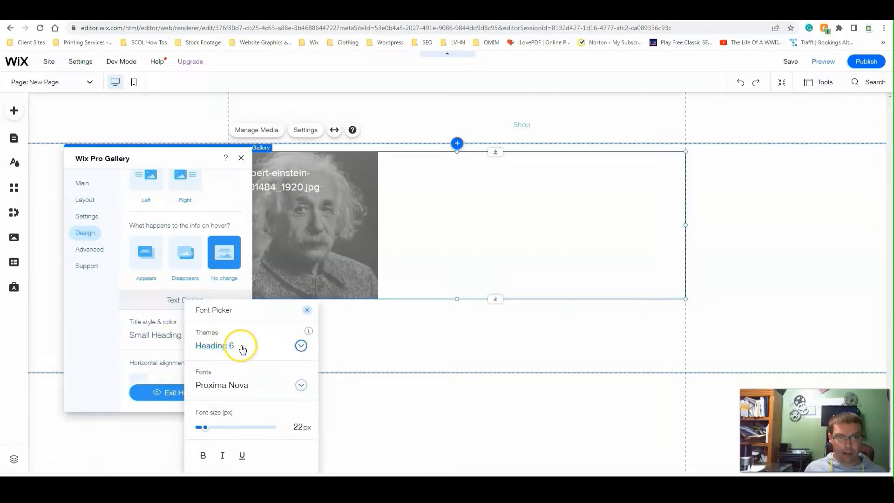
{"action": "left_click", "coordinate": [224, 389]}
{"action": "left_click", "coordinate": [189, 328]}
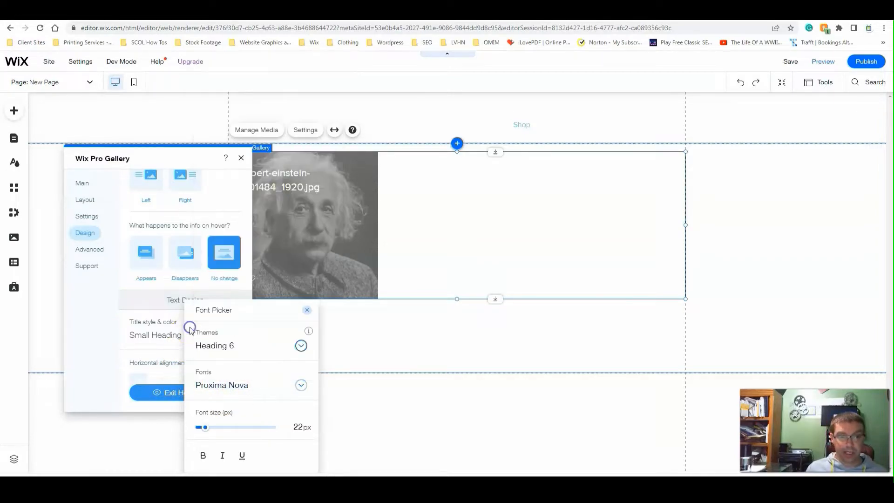
{"action": "left_click", "coordinate": [212, 350]}
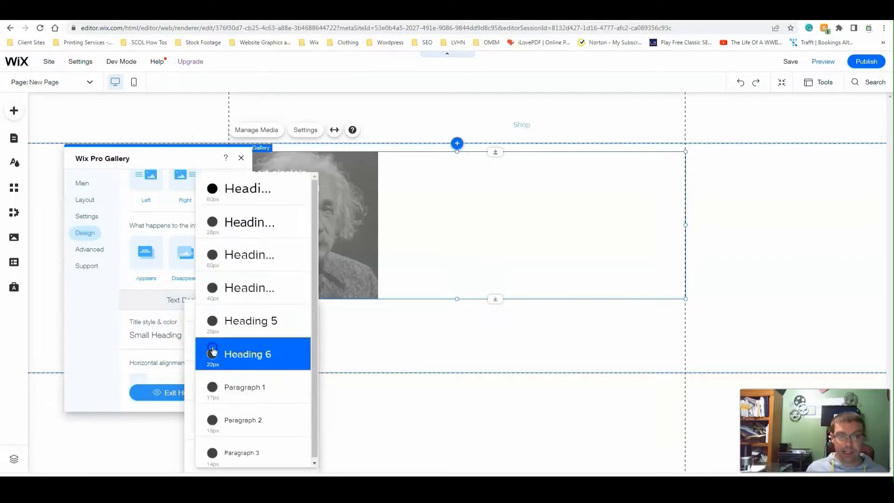
{"action": "left_click", "coordinate": [249, 394]}
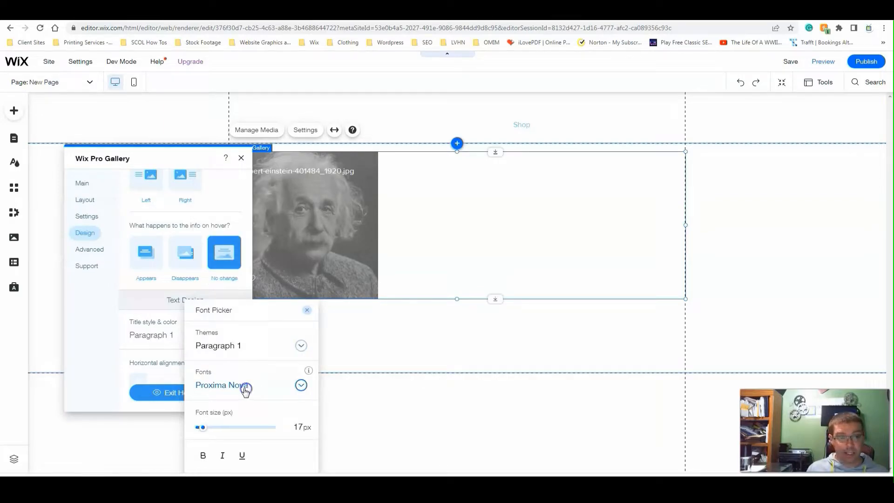
- Change the title font to Sarabun and close the font picker
{"action": "left_click", "coordinate": [246, 390]}
{"action": "left_click", "coordinate": [232, 294]}
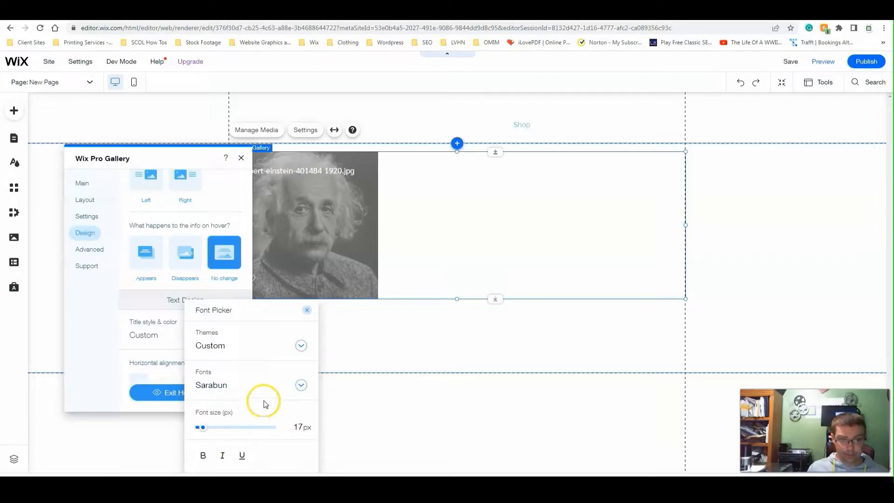
{"action": "left_click", "coordinate": [301, 427]}
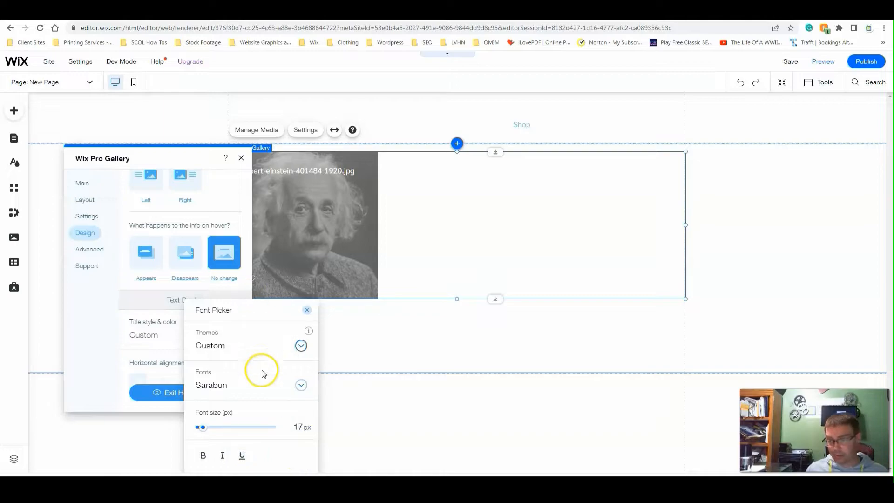
{"action": "left_click", "coordinate": [160, 305]}
- Align the title text to the right horizontally and to the middle vertically on the image
{"action": "scroll", "coordinate": [161, 307], "scroll_direction": "down", "scroll_amount": 2}
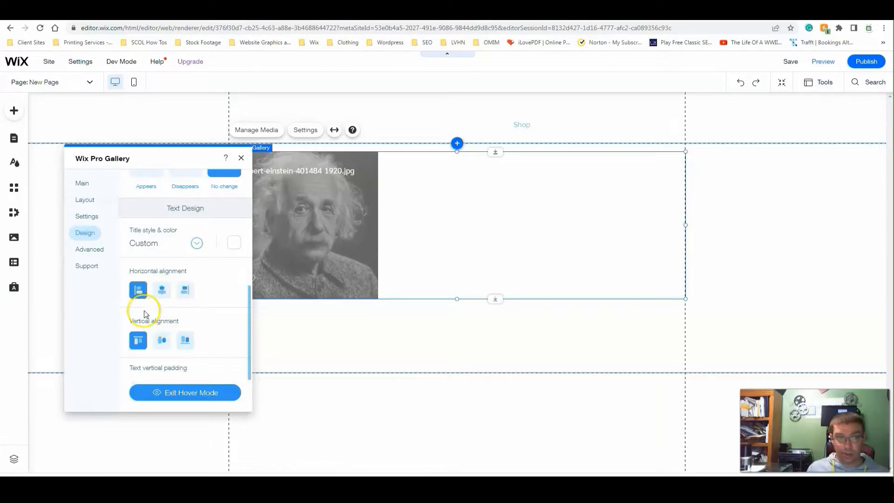
{"action": "left_click", "coordinate": [162, 289]}
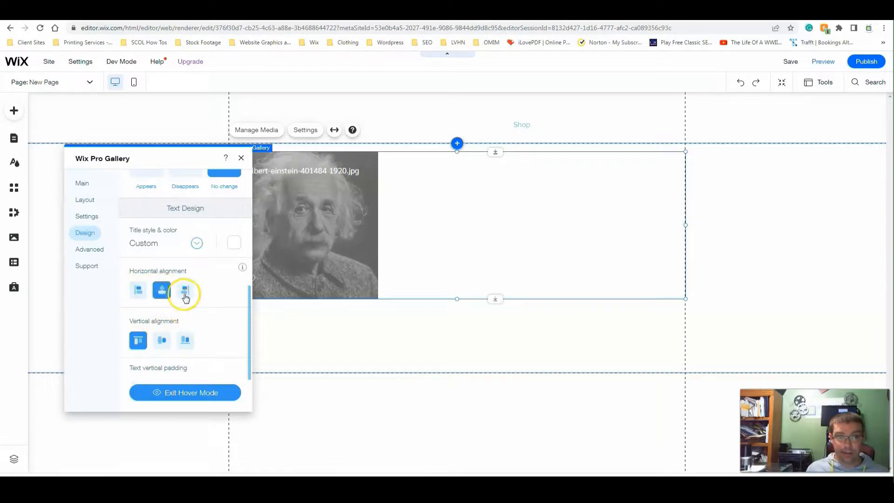
{"action": "left_click", "coordinate": [184, 293]}
{"action": "left_click", "coordinate": [162, 339]}
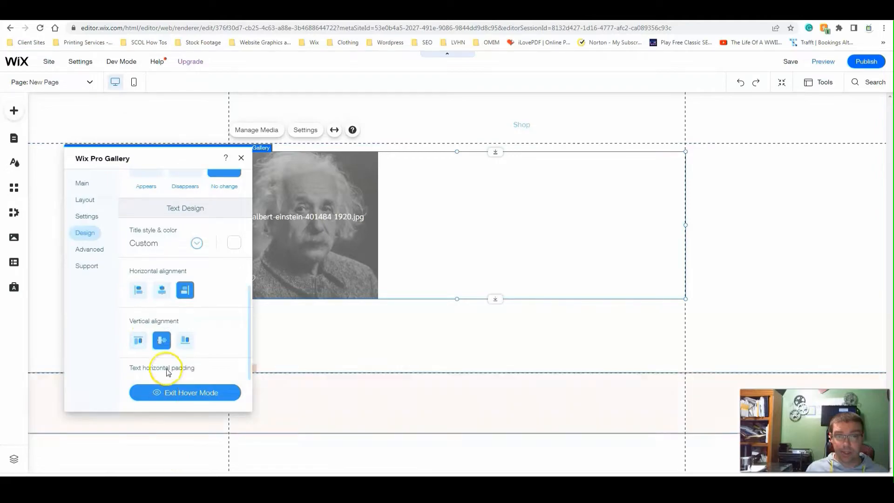
- Try the top vertical alignment for the title text and settle on bottom
{"action": "left_click", "coordinate": [138, 340]}
{"action": "left_click", "coordinate": [185, 340]}
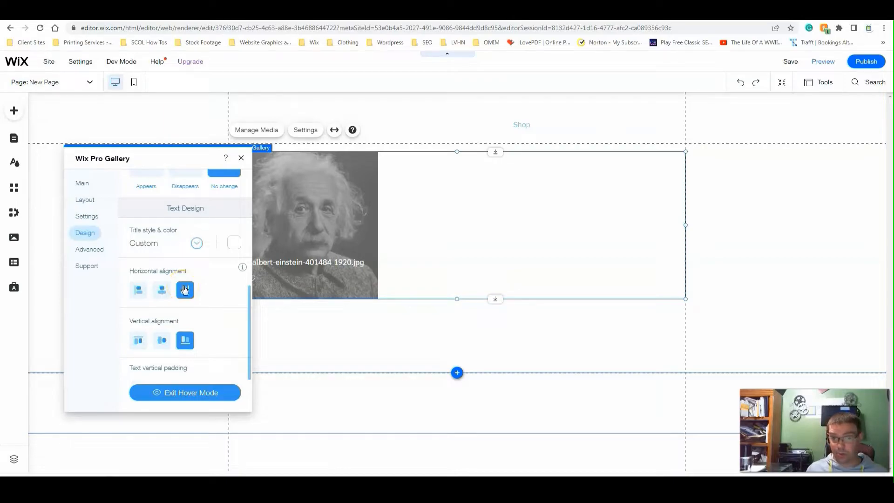
- Try a horizontal text padding of 6 px for the title and restore it to 0 px
{"action": "scroll", "coordinate": [153, 313], "scroll_direction": "down", "scroll_amount": 2}
{"action": "left_click_drag", "start_coordinate": [132, 316], "coordinate": [124, 317]}
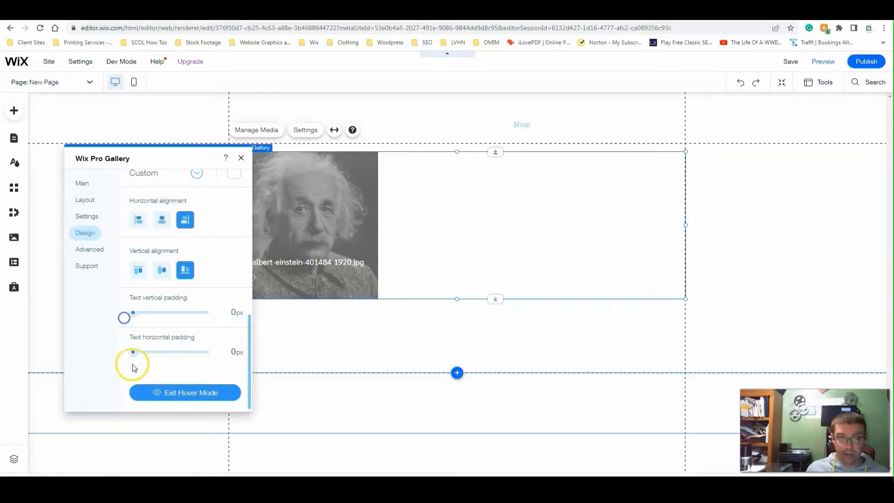
{"action": "left_click_drag", "start_coordinate": [133, 353], "coordinate": [145, 354]}
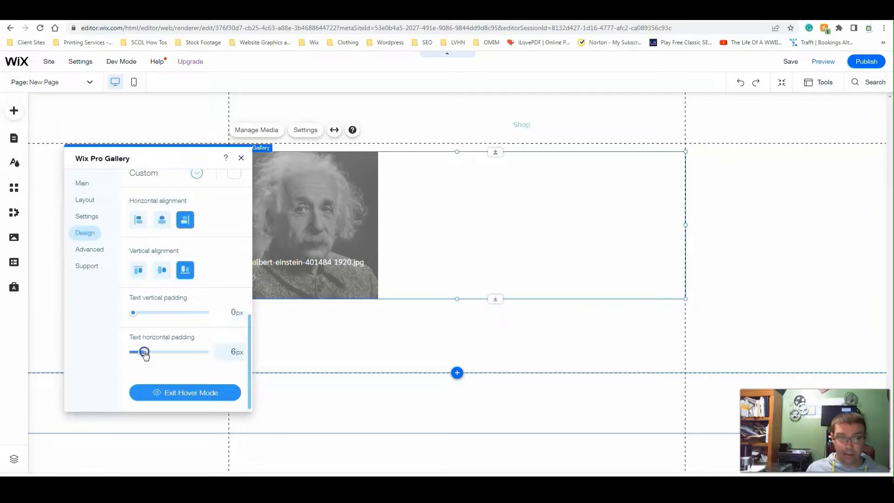
{"action": "mouse_move", "coordinate": [145, 354]}
{"action": "left_mouse_down"}
{"action": "mouse_move", "coordinate": [186, 350]}
{"action": "mouse_move", "coordinate": [134, 350]}
{"action": "left_mouse_up"}
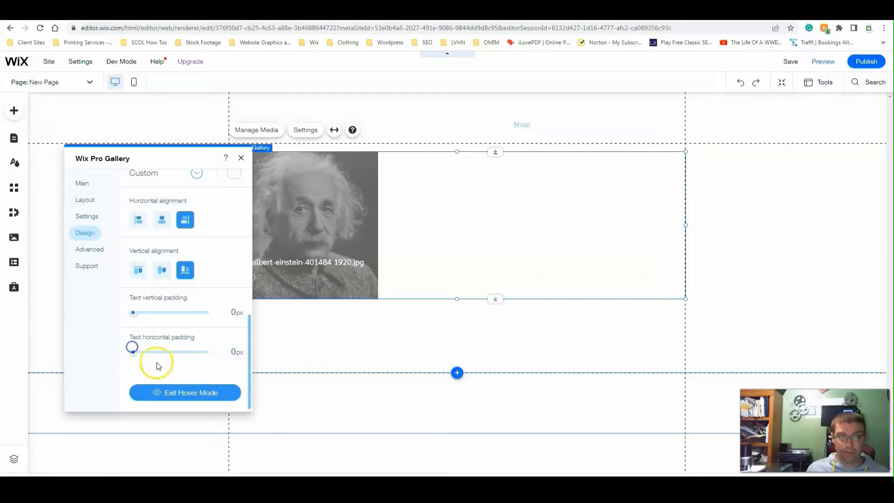
- Change the gallery image's title to "Shoes" in the media organizer and save it
{"action": "left_click", "coordinate": [300, 223]}
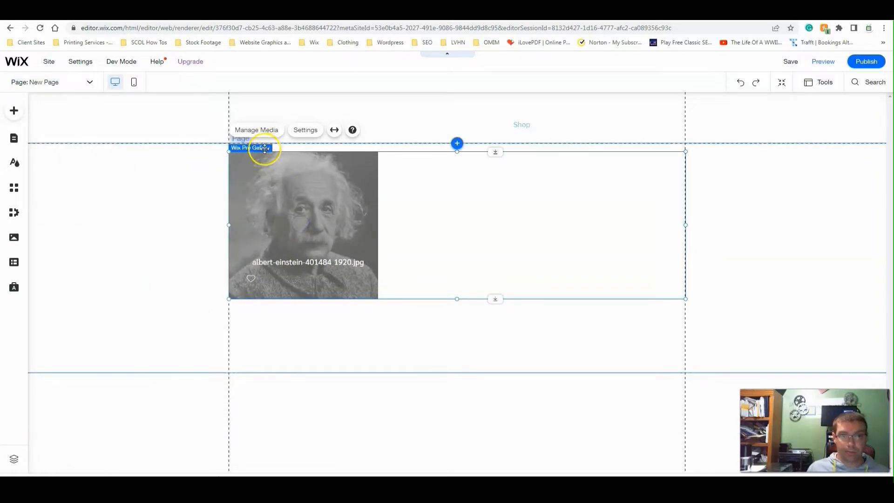
{"action": "left_click", "coordinate": [250, 130]}
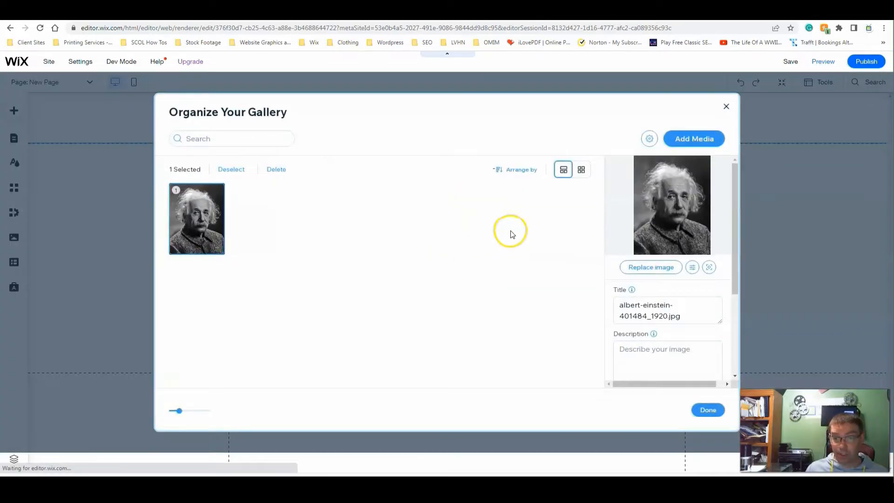
{"action": "left_click", "coordinate": [685, 316]}
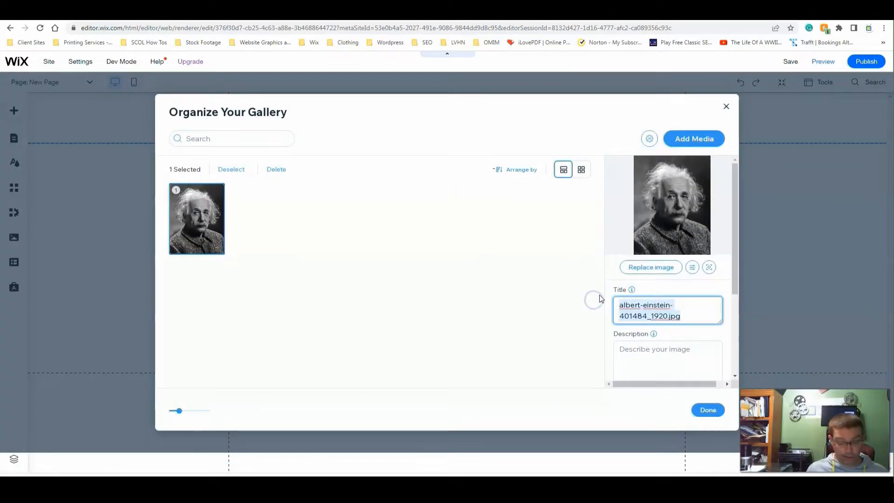
{"action": "type", "text": "Shoes"}
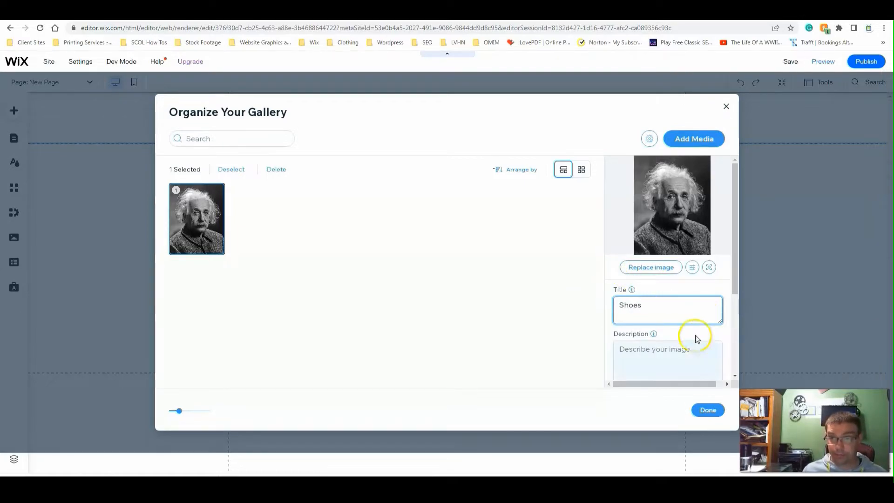
{"action": "left_click", "coordinate": [708, 409]}
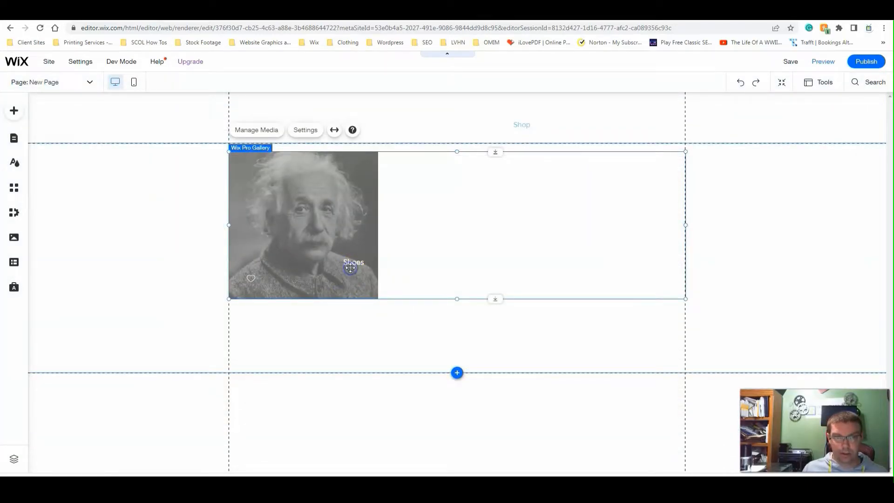
- Align the gallery title text horizontally to the left of the image and close the gallery settings
{"action": "left_click", "coordinate": [301, 132]}
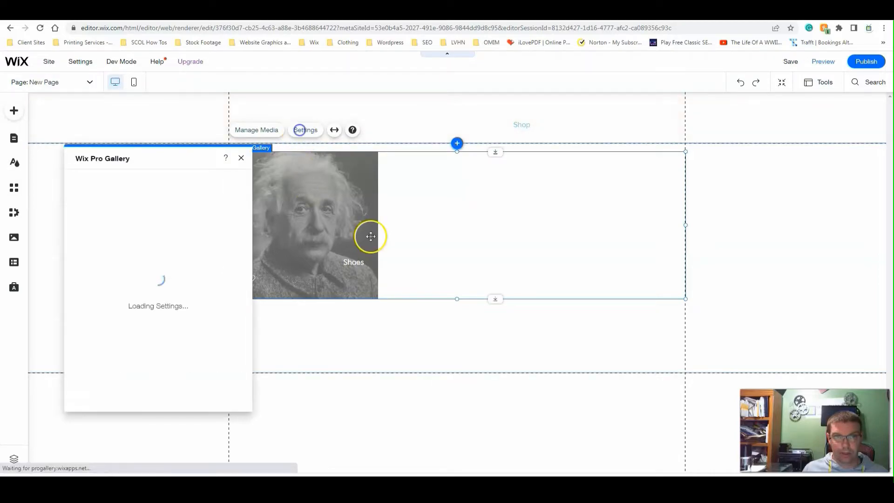
{"action": "left_click", "coordinate": [86, 232]}
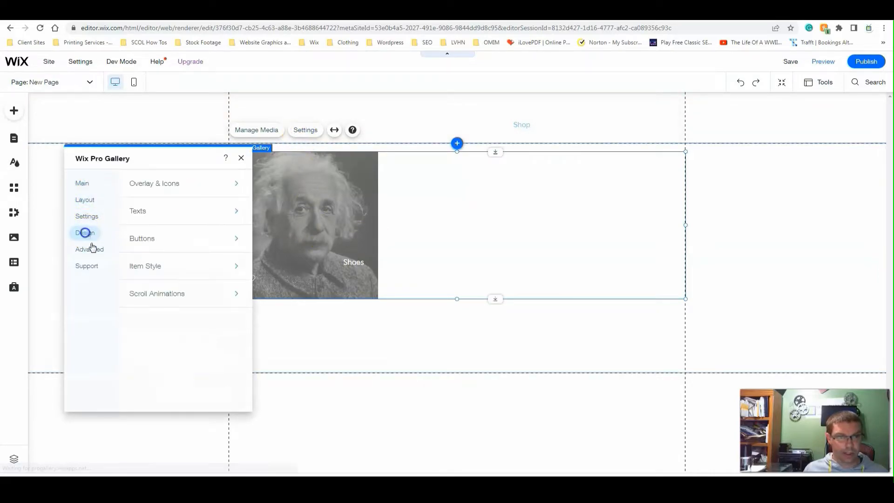
{"action": "left_click", "coordinate": [135, 209]}
{"action": "scroll", "coordinate": [182, 359], "scroll_direction": "down", "scroll_amount": 5}
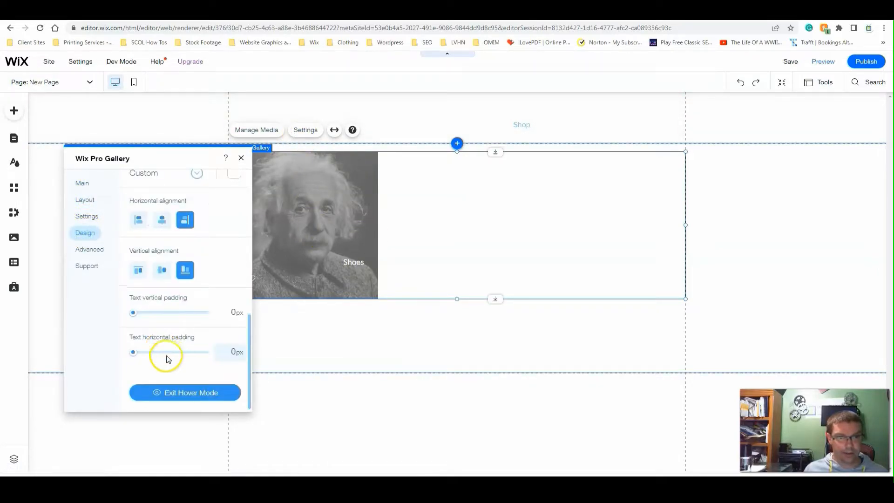
{"action": "left_click", "coordinate": [133, 221]}
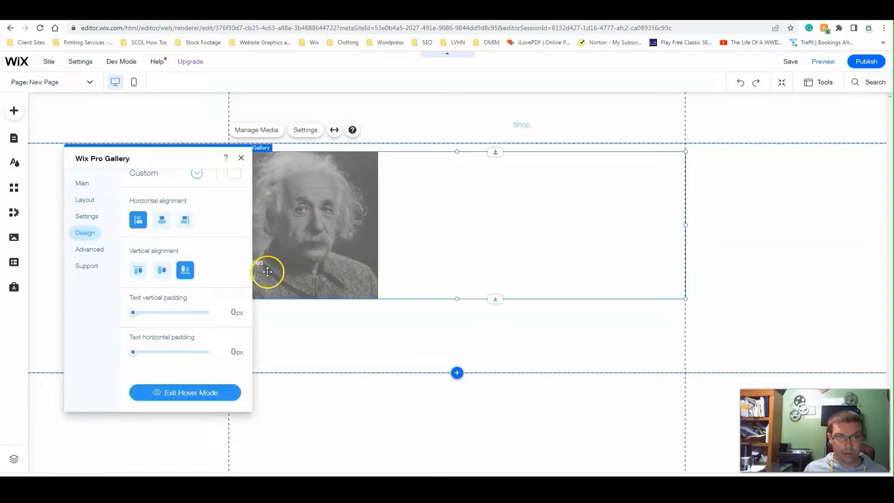
{"action": "scroll", "coordinate": [173, 241], "scroll_direction": "up", "scroll_amount": 3}
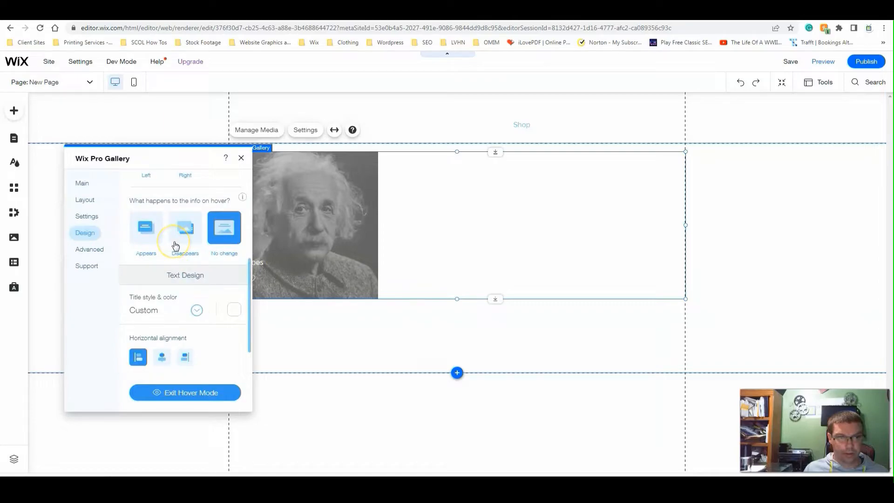
{"action": "left_click", "coordinate": [256, 240]}
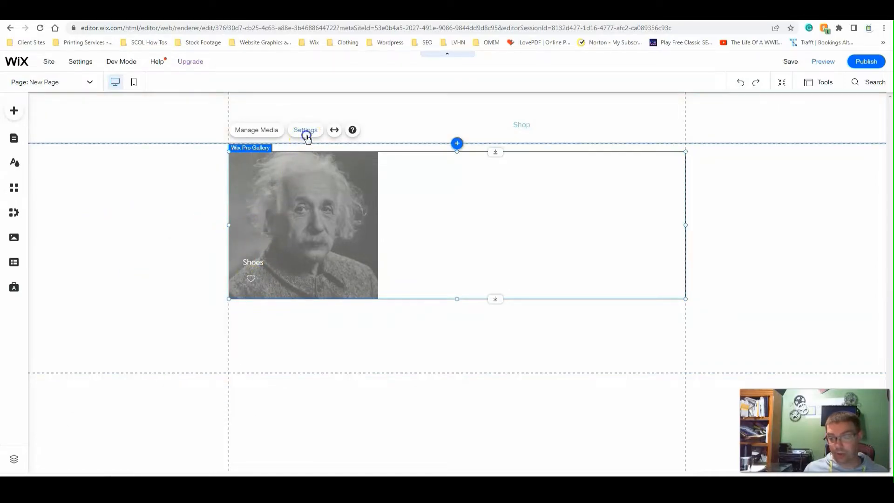
- Review the gallery's grid layout options and turn off the heart icon in its social settings
{"action": "left_click", "coordinate": [305, 134]}
{"action": "left_click", "coordinate": [84, 201]}
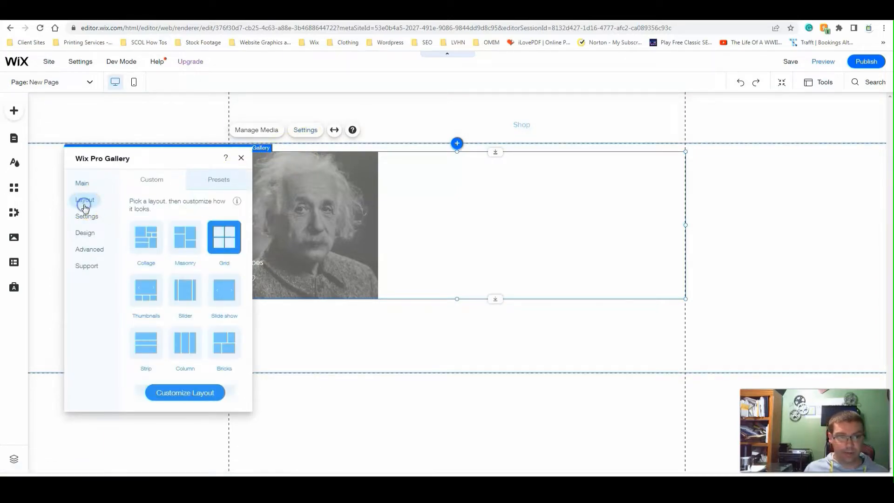
{"action": "left_click", "coordinate": [186, 383]}
{"action": "scroll", "coordinate": [186, 307], "scroll_direction": "down", "scroll_amount": 3}
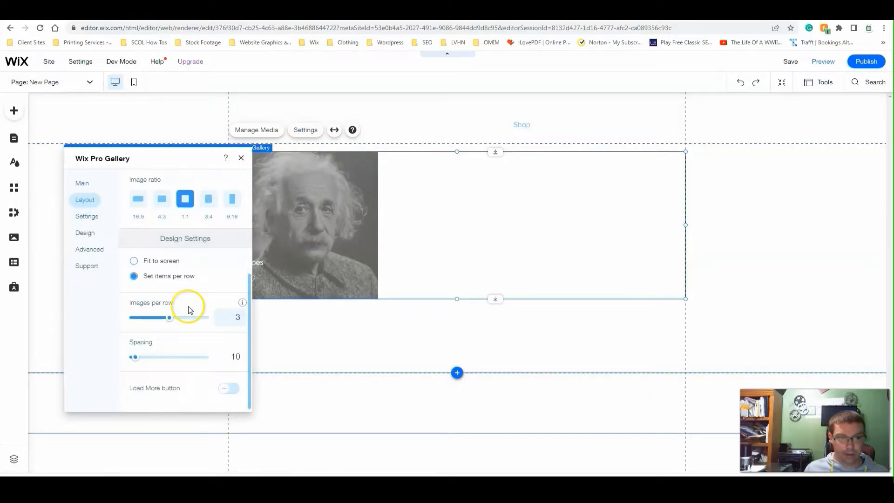
{"action": "scroll", "coordinate": [190, 309], "scroll_direction": "up", "scroll_amount": 5}
{"action": "left_click", "coordinate": [90, 220]}
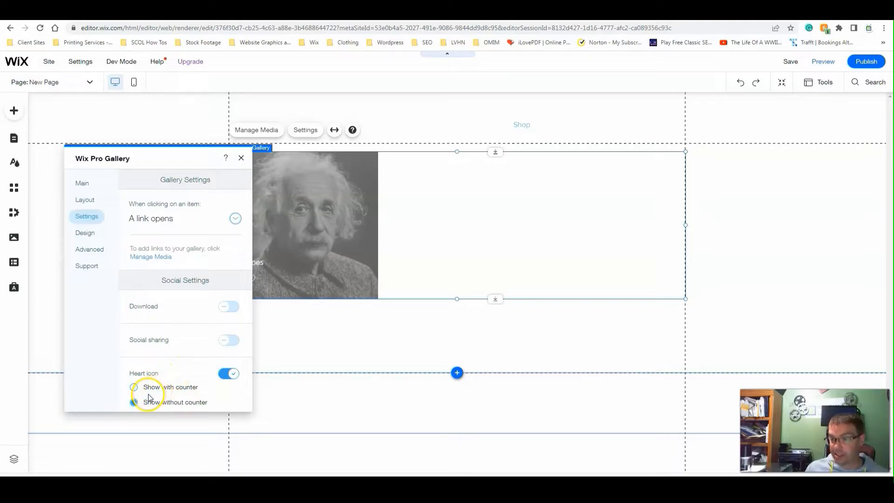
{"action": "left_click", "coordinate": [133, 389]}
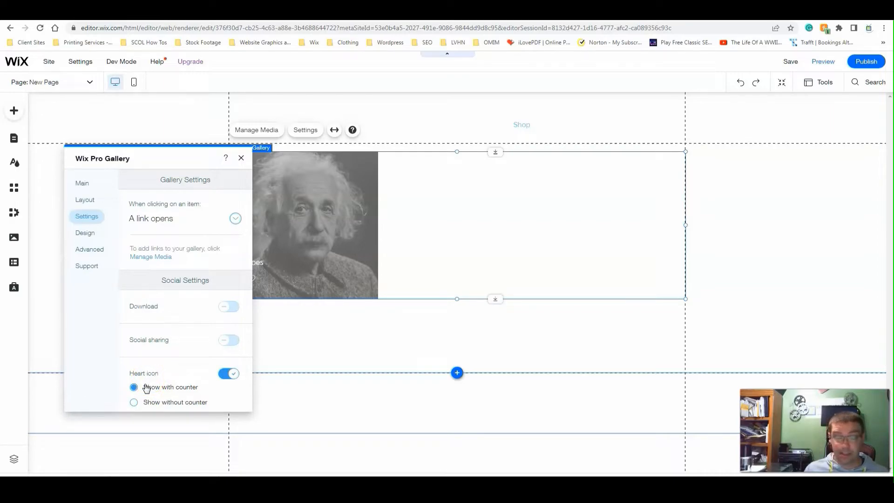
{"action": "left_click", "coordinate": [230, 374]}
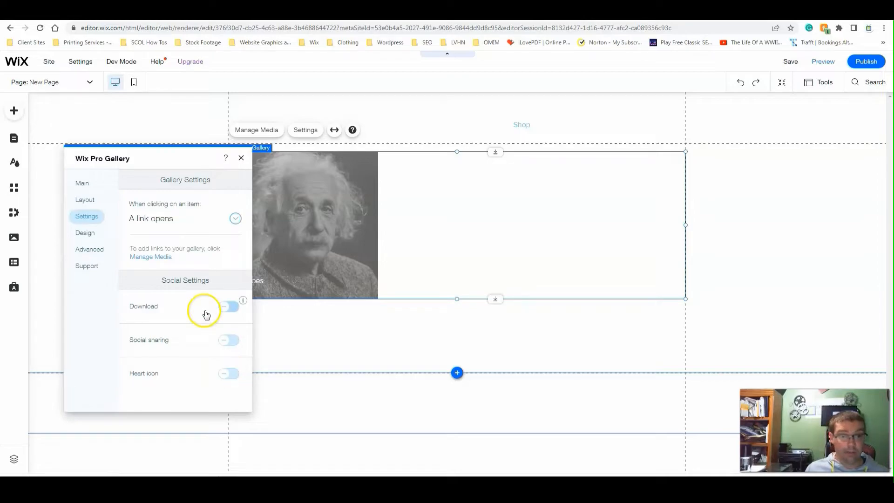
{"action": "left_click", "coordinate": [233, 337]}
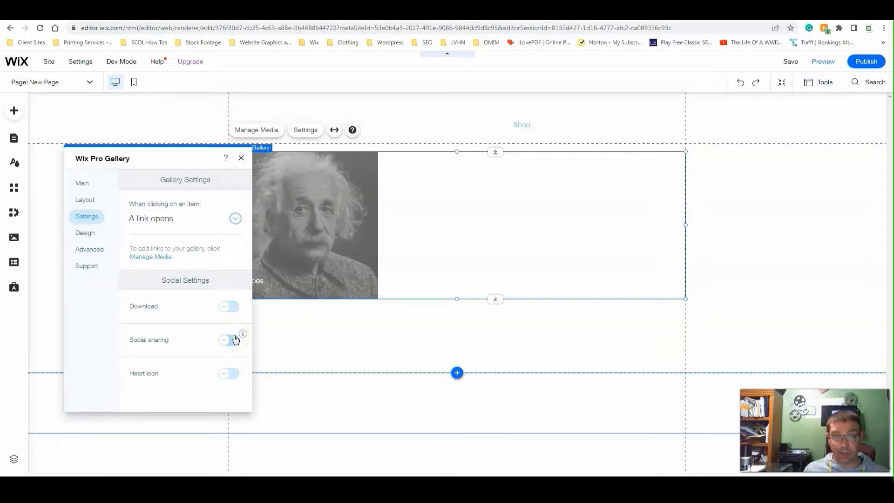
{"action": "left_click", "coordinate": [230, 341]}
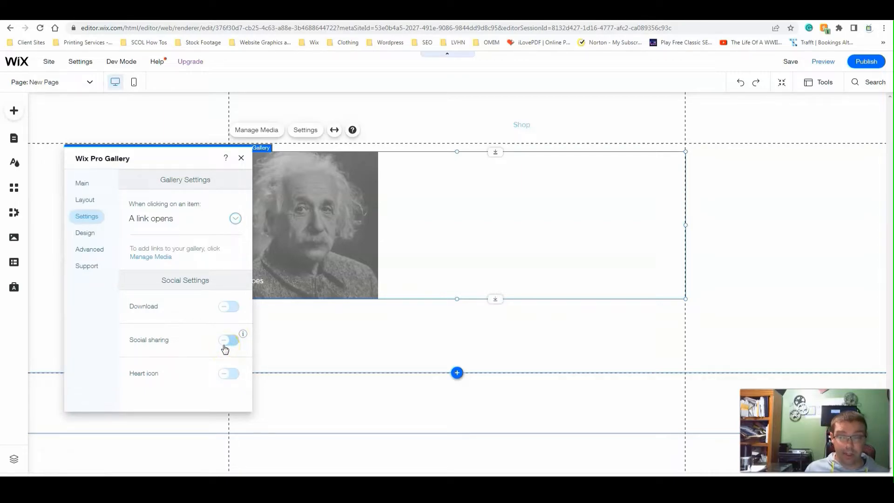
{"action": "left_click", "coordinate": [232, 348]}
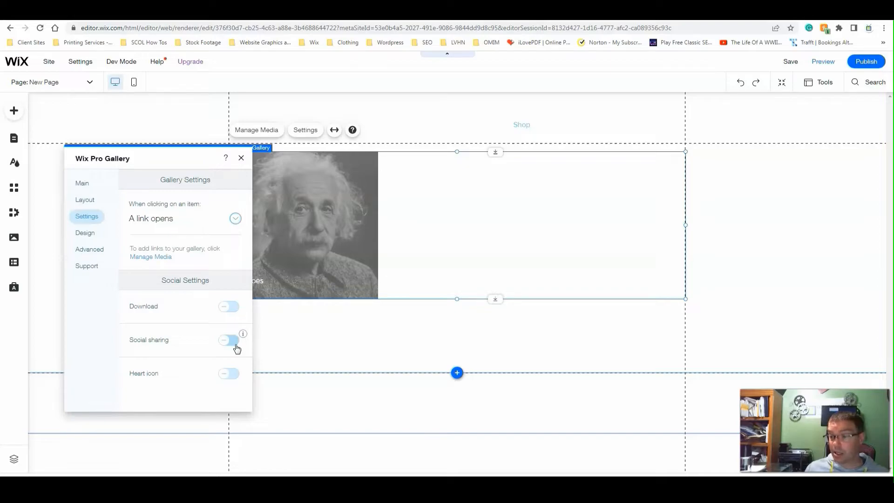
{"action": "left_click", "coordinate": [235, 347]}
{"action": "left_click", "coordinate": [217, 313]}
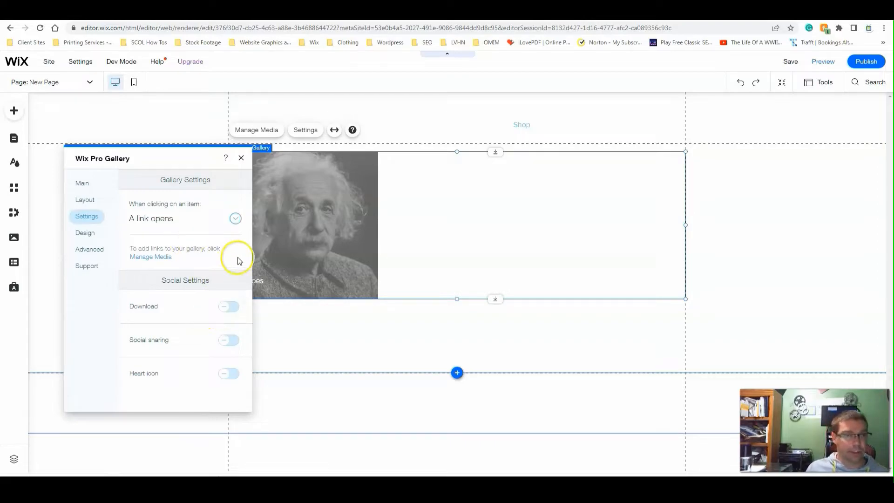
- Examine the gallery's advanced video playback, gallery direction and image quality settings
{"action": "left_click", "coordinate": [94, 253]}
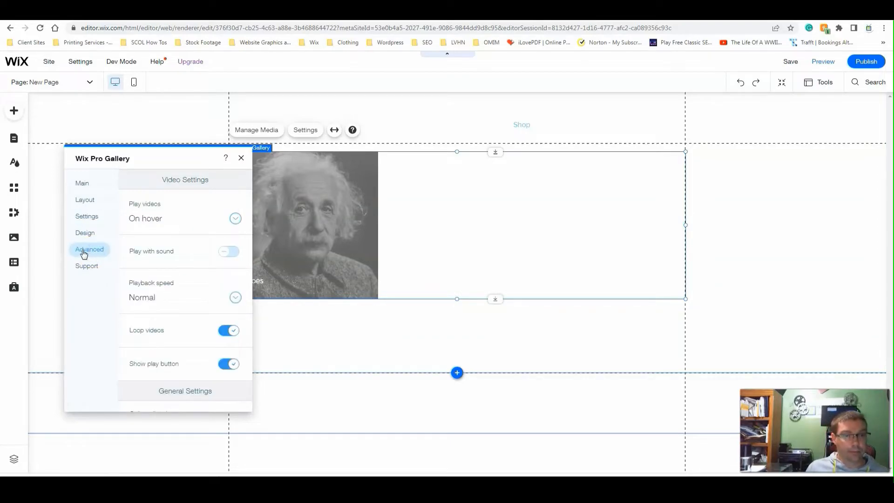
{"action": "left_click", "coordinate": [150, 222]}
{"action": "left_click", "coordinate": [149, 218]}
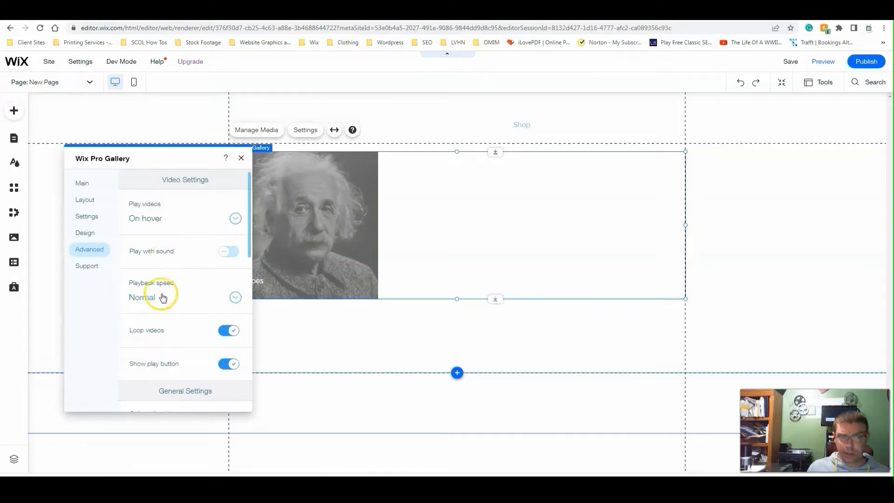
{"action": "left_click", "coordinate": [227, 257]}
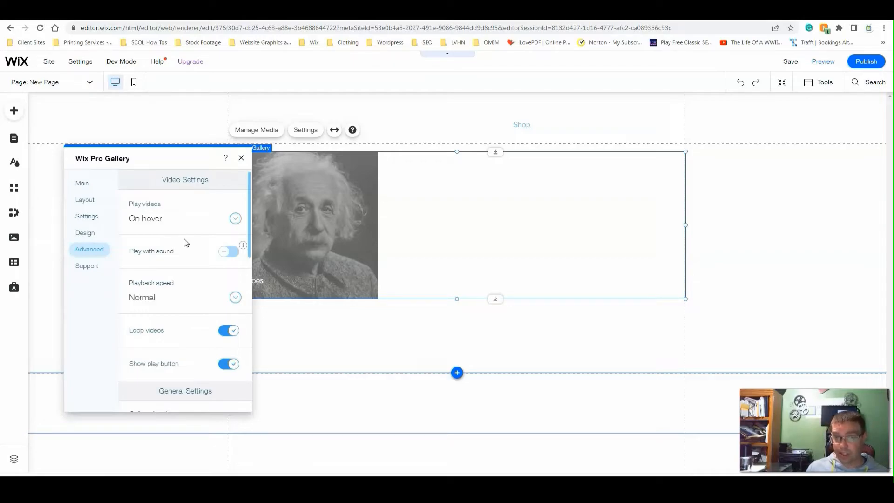
{"action": "scroll", "coordinate": [188, 238], "scroll_direction": "down", "scroll_amount": 2}
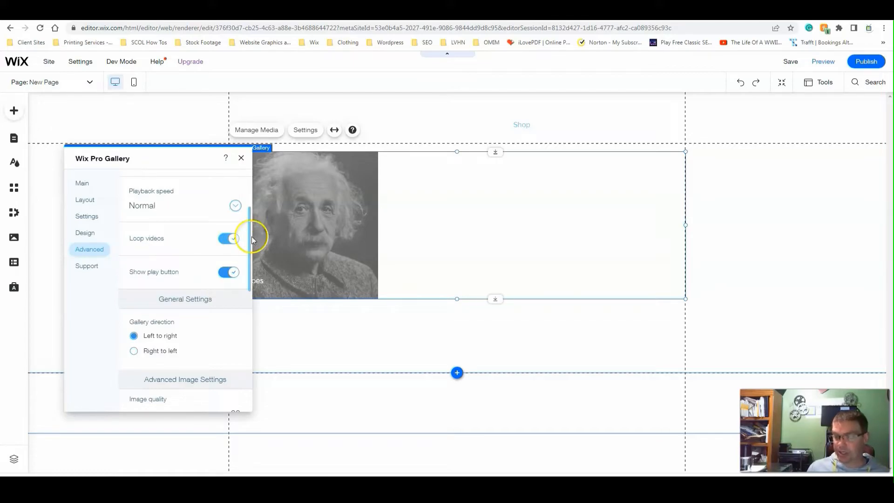
{"action": "left_click", "coordinate": [221, 276]}
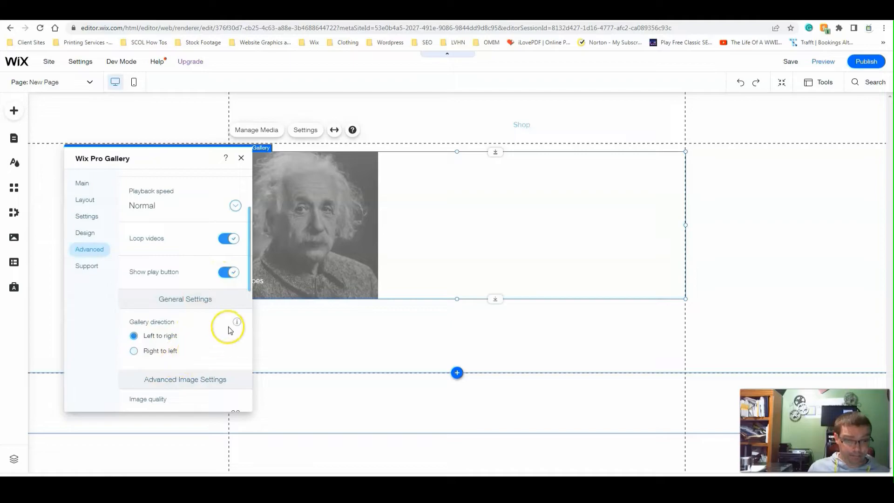
{"action": "scroll", "coordinate": [230, 326], "scroll_direction": "down", "scroll_amount": 4}
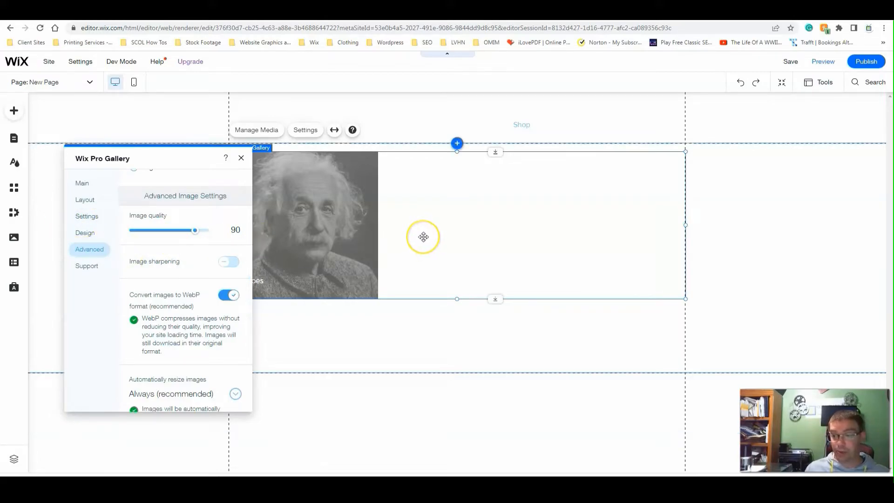
{"action": "left_click", "coordinate": [298, 260]}
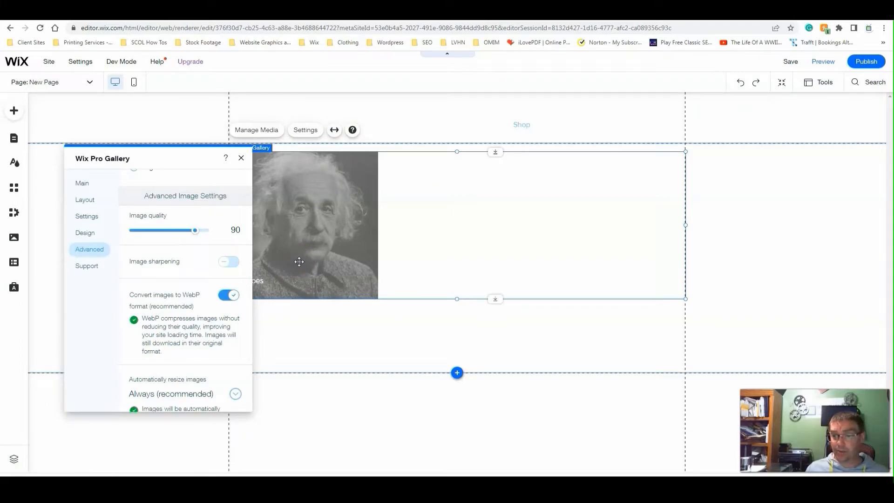
{"action": "left_click", "coordinate": [313, 245]}
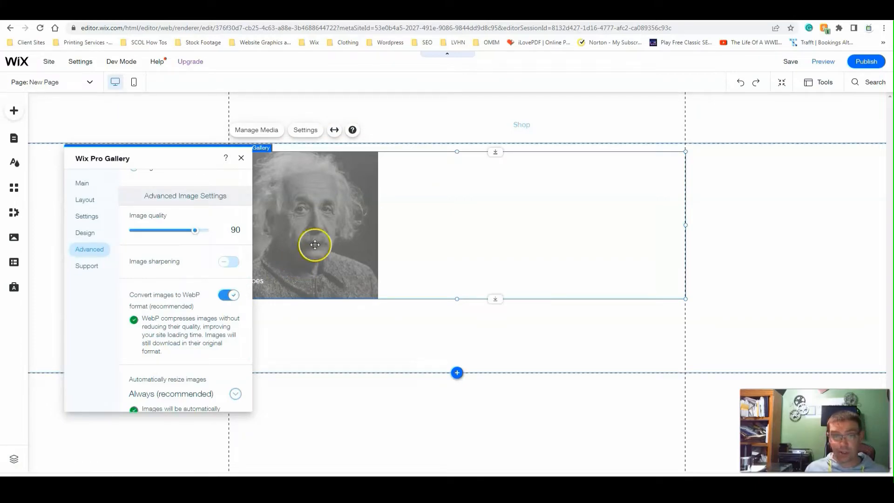
{"action": "left_click", "coordinate": [291, 203]}
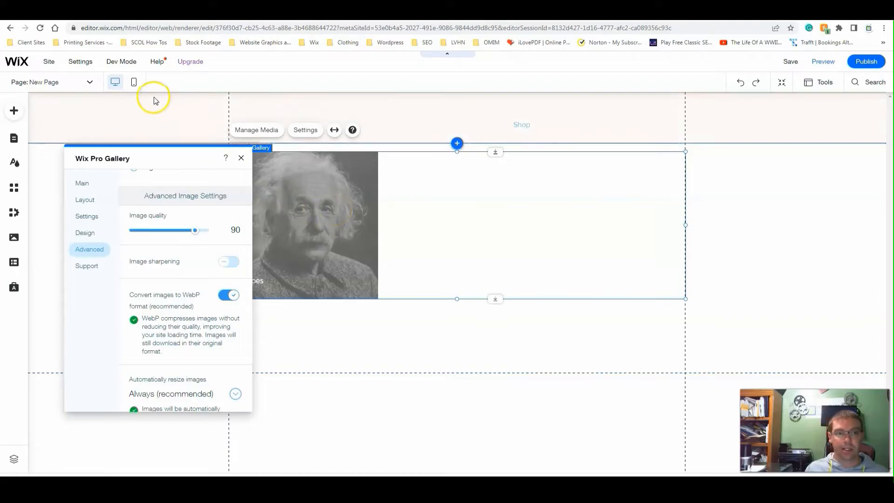
- Close the gallery settings and switch to the mobile editor to check how the gallery displays there
{"action": "left_click", "coordinate": [339, 236]}
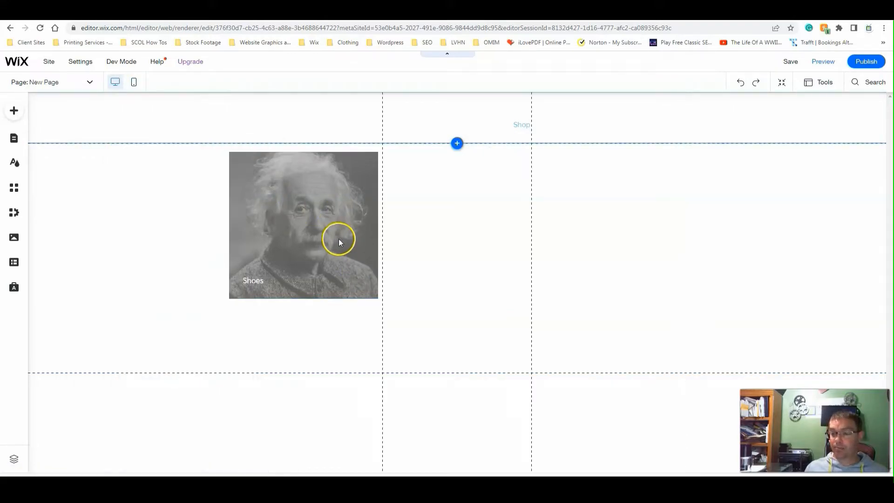
{"action": "key", "text": "ctrl+j"}
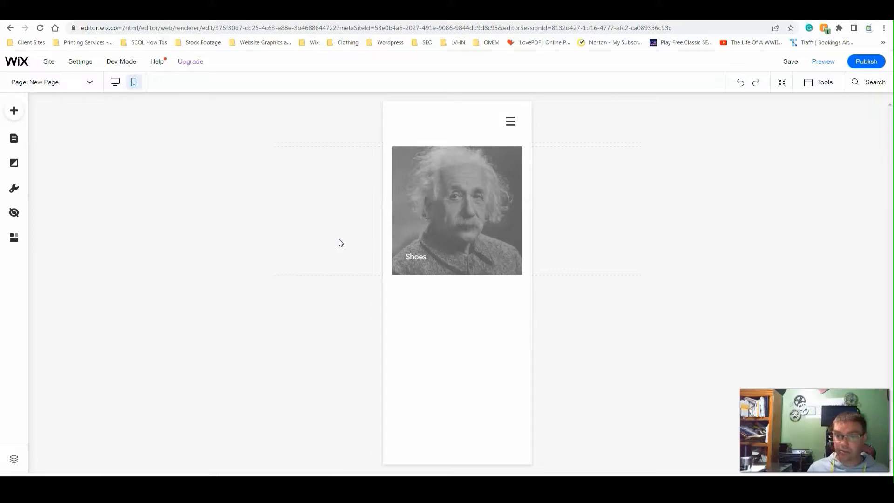
{"action": "left_click", "coordinate": [446, 426]}
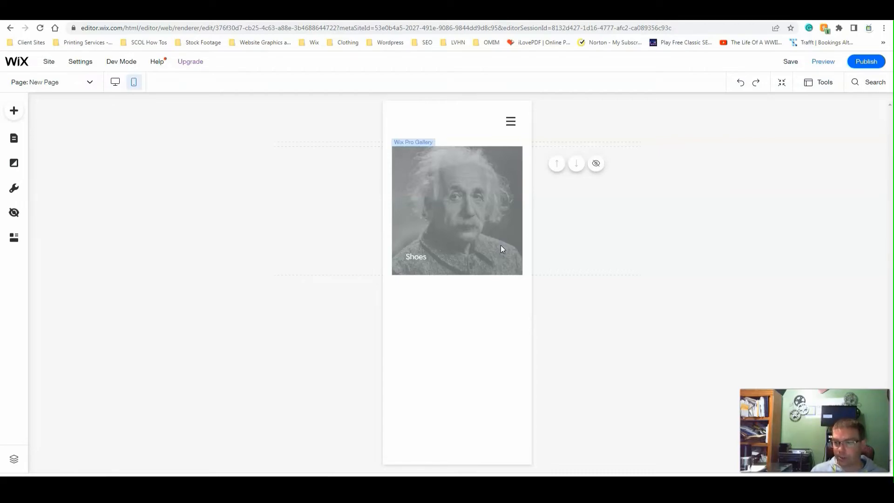
{"action": "left_click", "coordinate": [498, 237]}
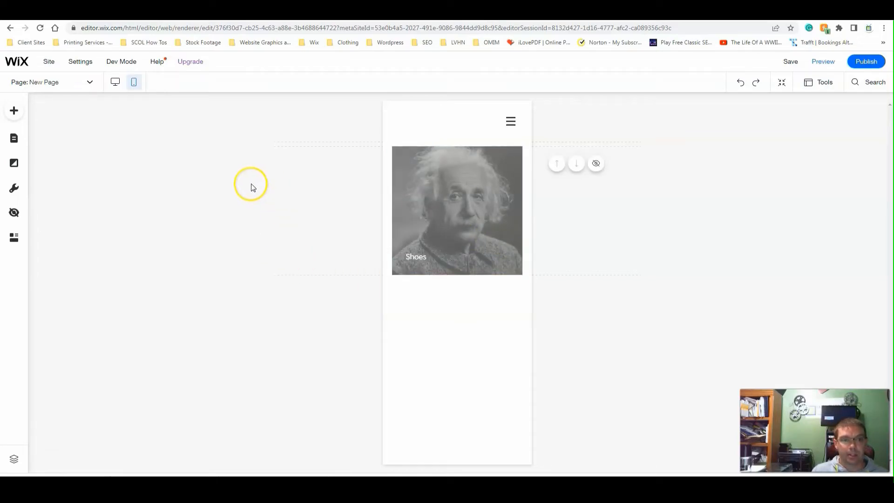
{"action": "left_click", "coordinate": [167, 159]}
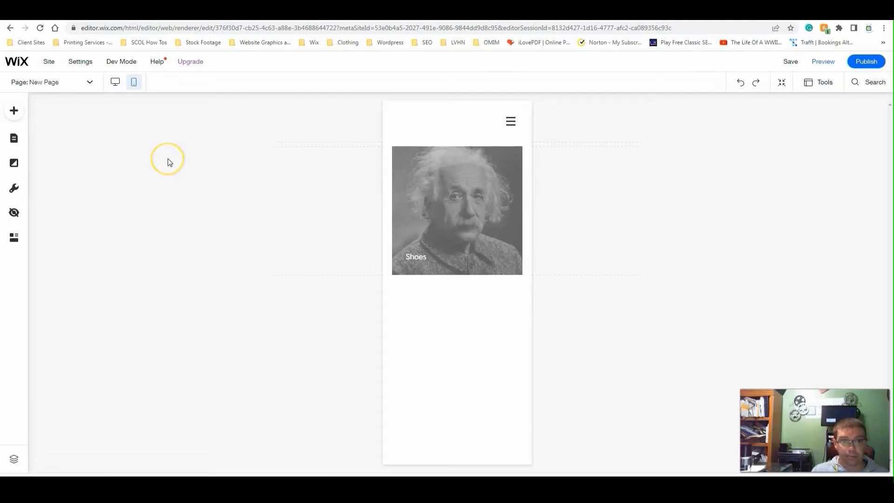